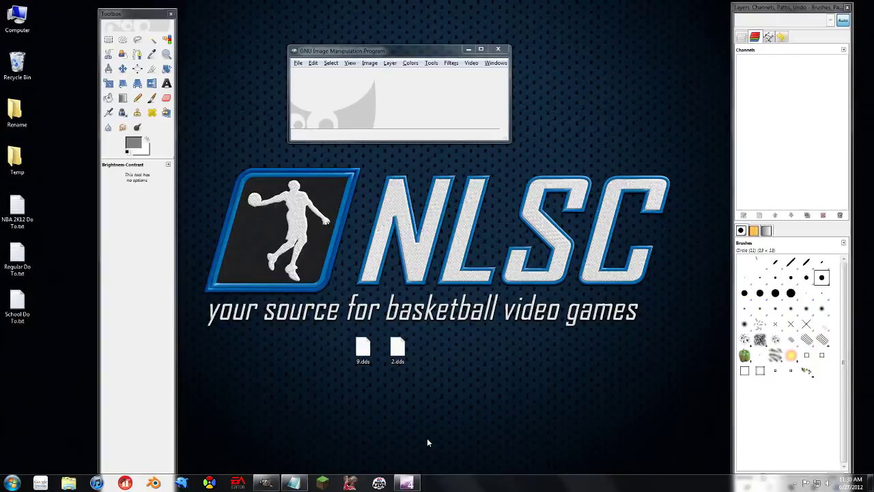
Select the two DDS texture files, 9.dds and 2.dds, in the file browser
click(363, 348)
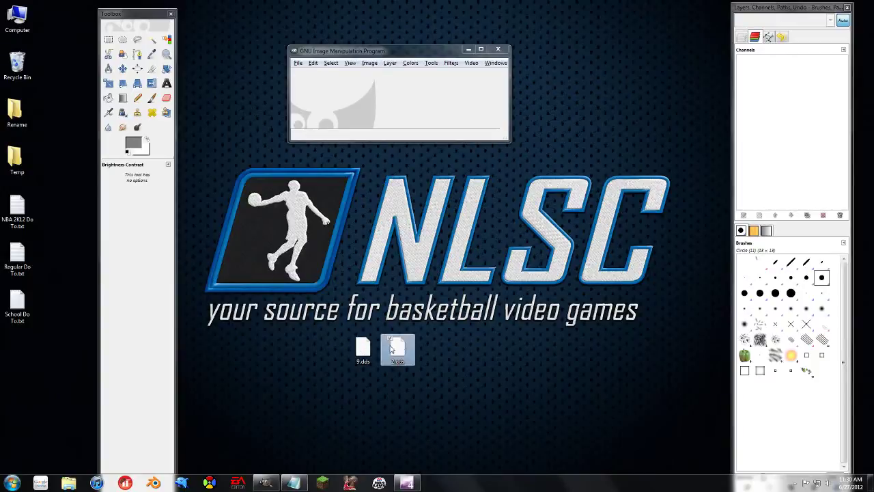
ctrl+click(399, 352)
click(391, 363)
click(392, 393)
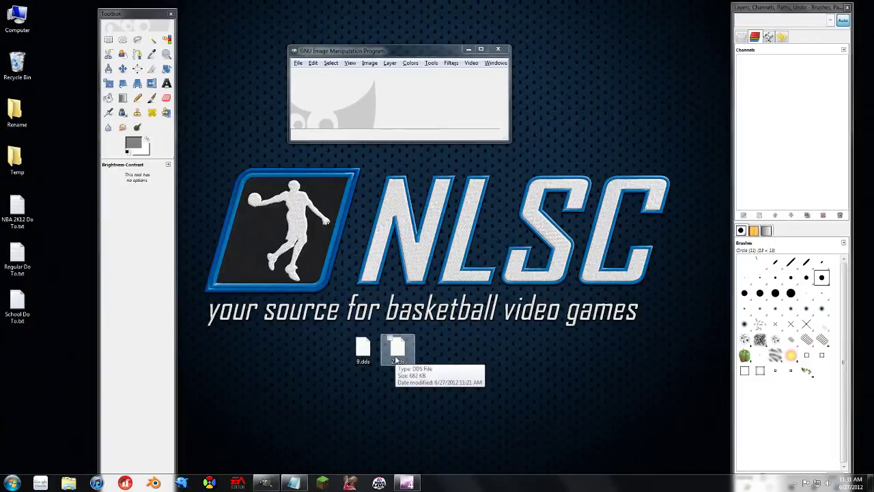
Drop both DDS files into GIMP and arrange the 9.dds and 2.dds windows for comparison
drag(430, 398, 348, 108)
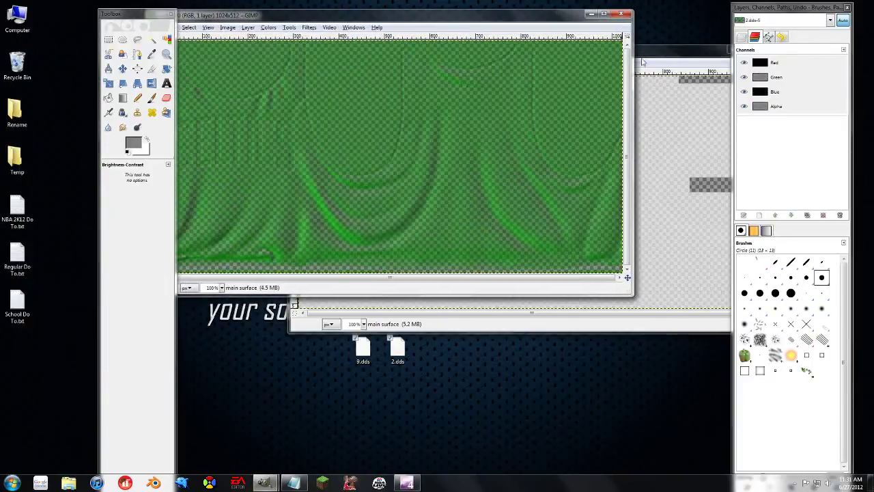
click(642, 62)
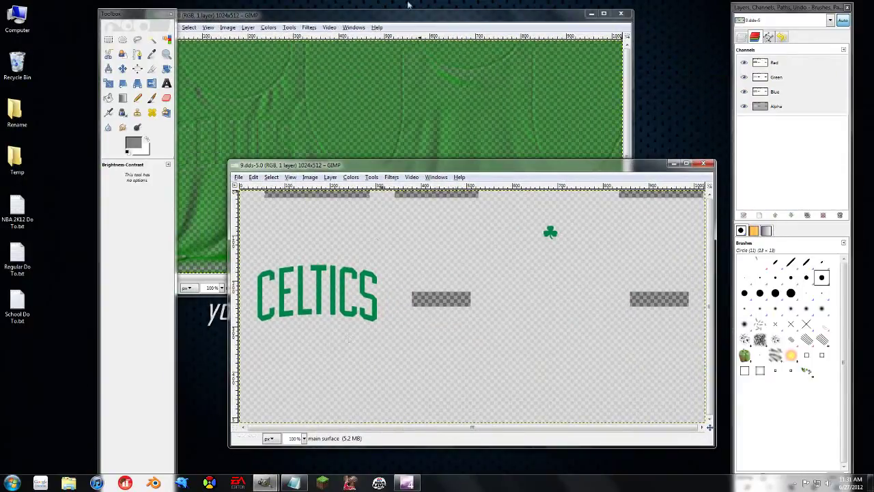
drag(380, 20, 439, 19)
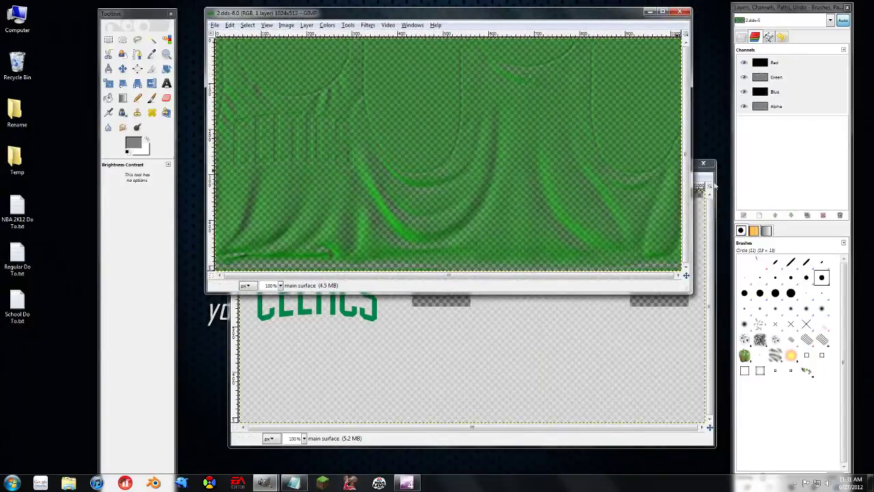
click(701, 424)
drag(627, 170, 623, 190)
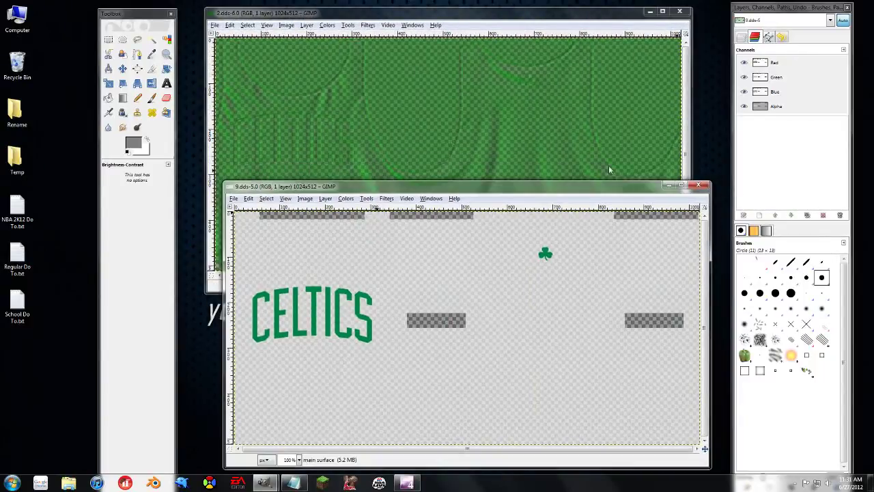
click(528, 15)
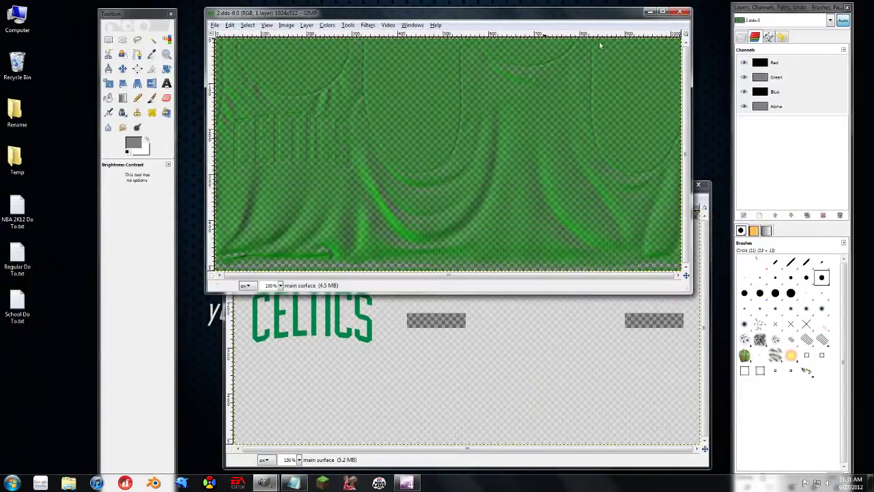
click(710, 198)
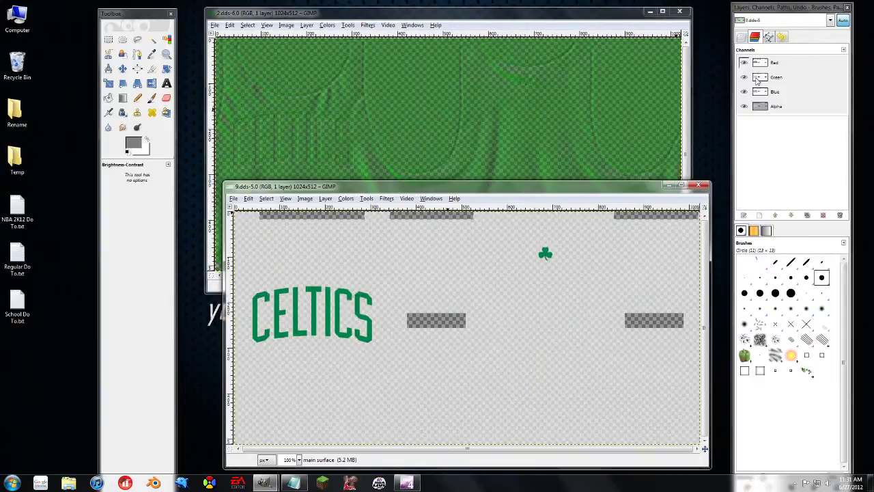
click(743, 37)
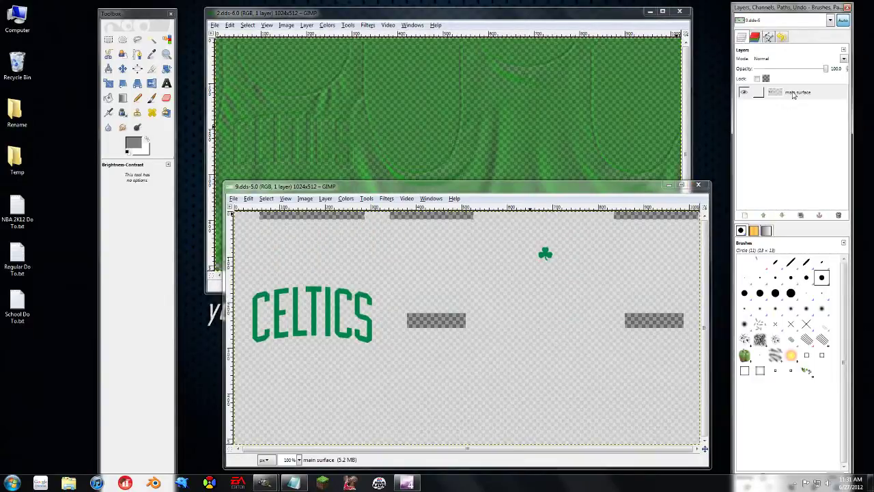
Remove the alpha channel from 9.dds's main surface layer so its background turns solid white
right_click(794, 96)
click(745, 295)
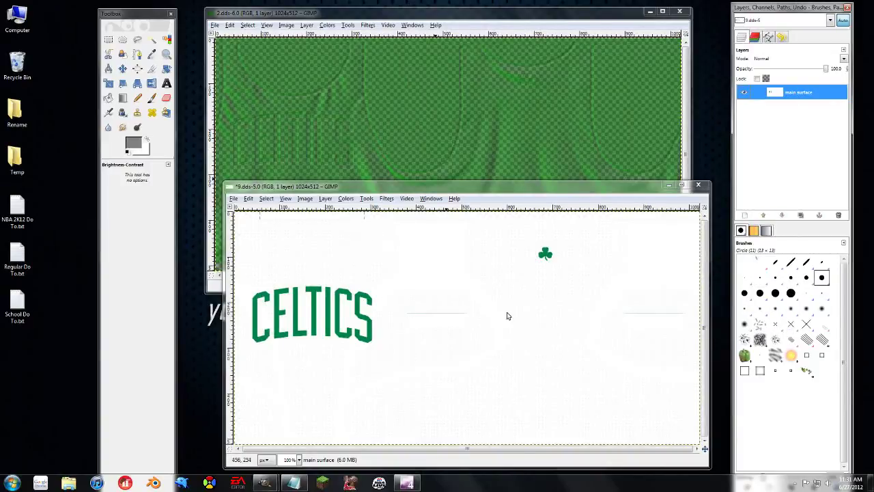
click(367, 199)
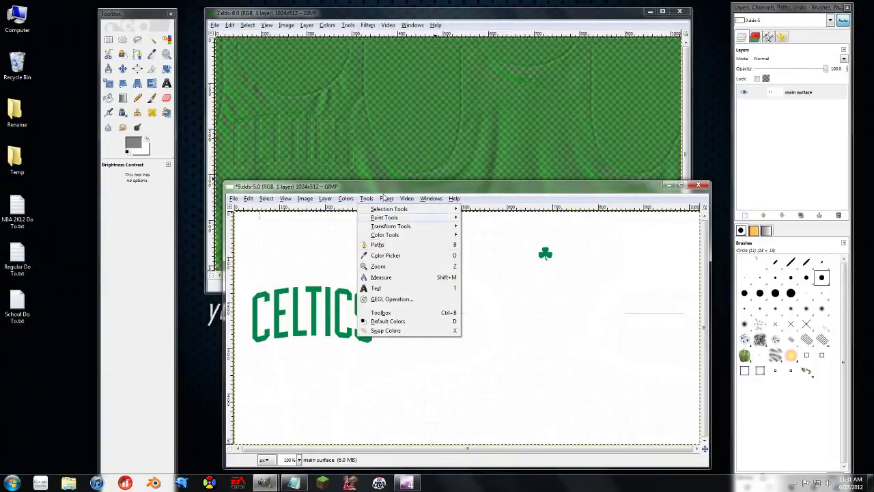
Run Filters > Map > Normalmap on the CELTICS texture with Conversion set to None
mouse_move(387, 198)
mouse_move(409, 342)
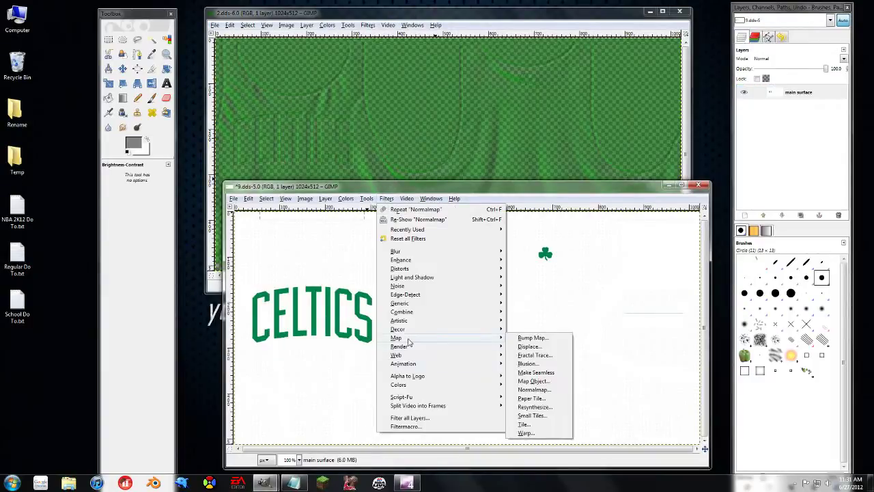
click(553, 394)
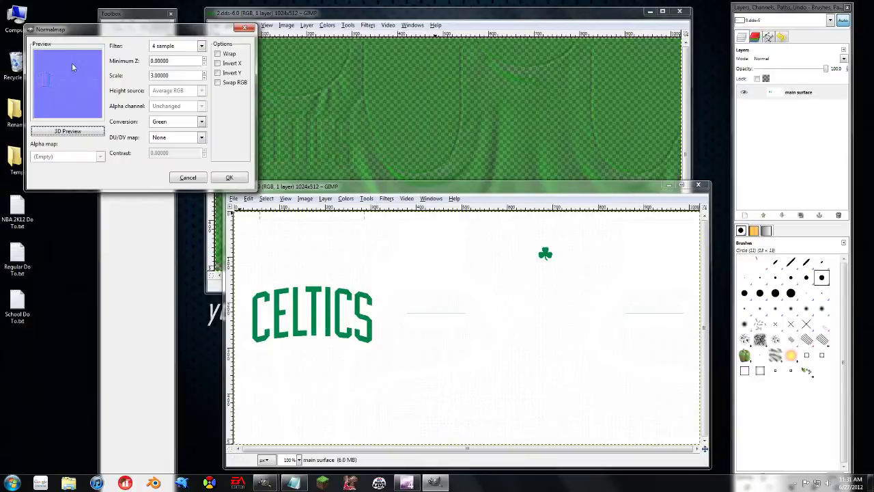
click(196, 121)
click(173, 97)
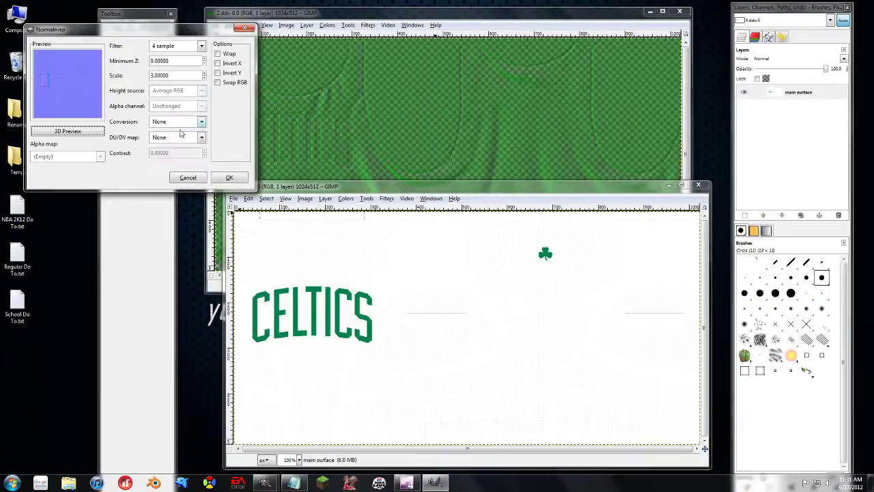
click(225, 178)
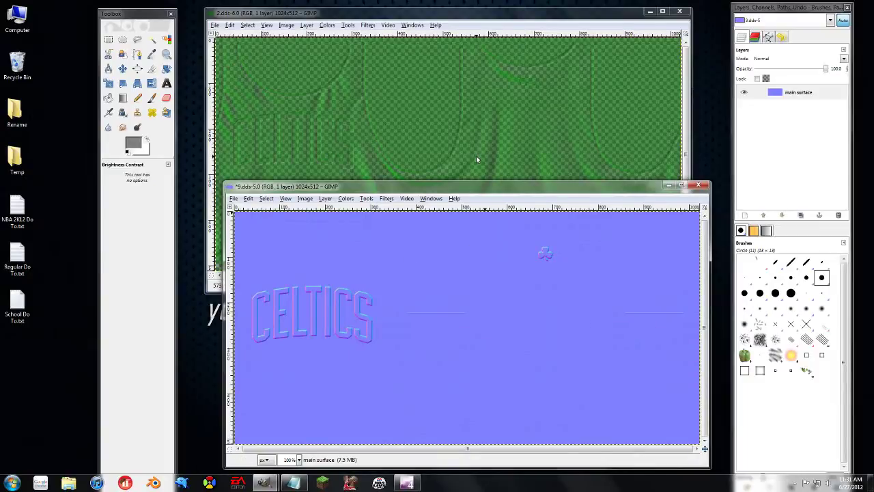
click(431, 14)
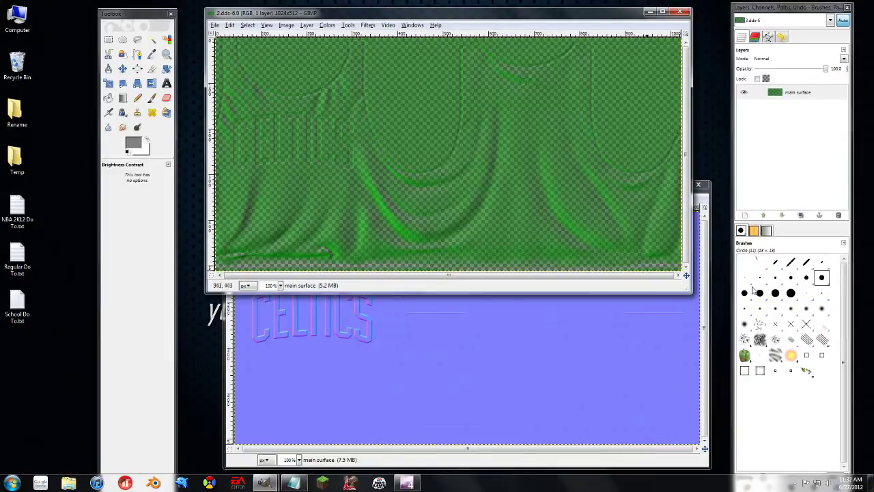
click(708, 254)
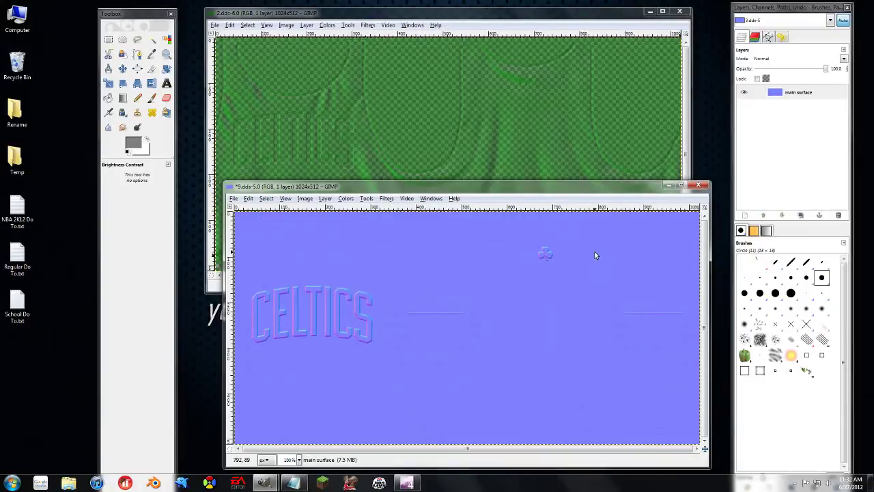
click(454, 198)
click(451, 191)
drag(451, 191, 433, 188)
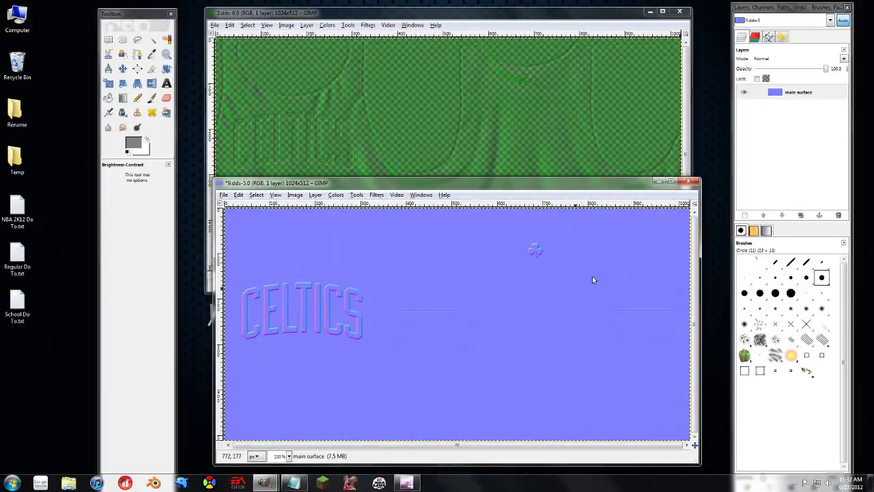
click(461, 14)
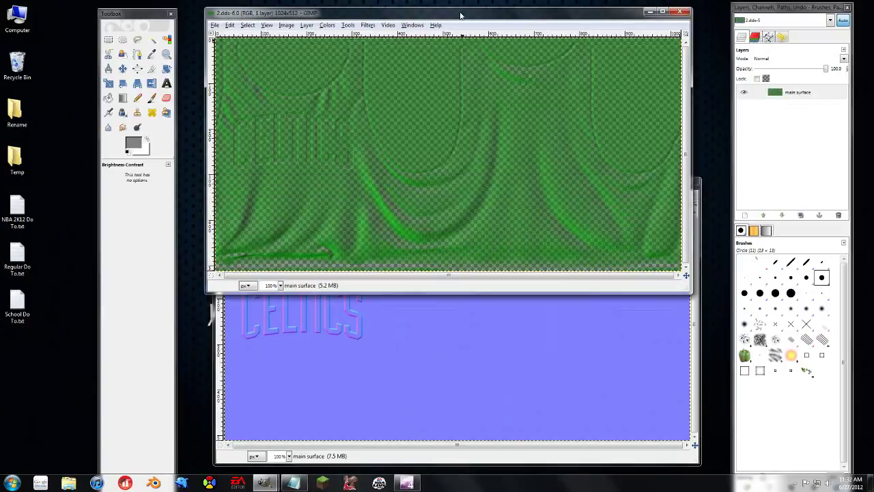
Hide the normal map's Blue and Red channels and create a green 'Visible' layer from the result
click(699, 253)
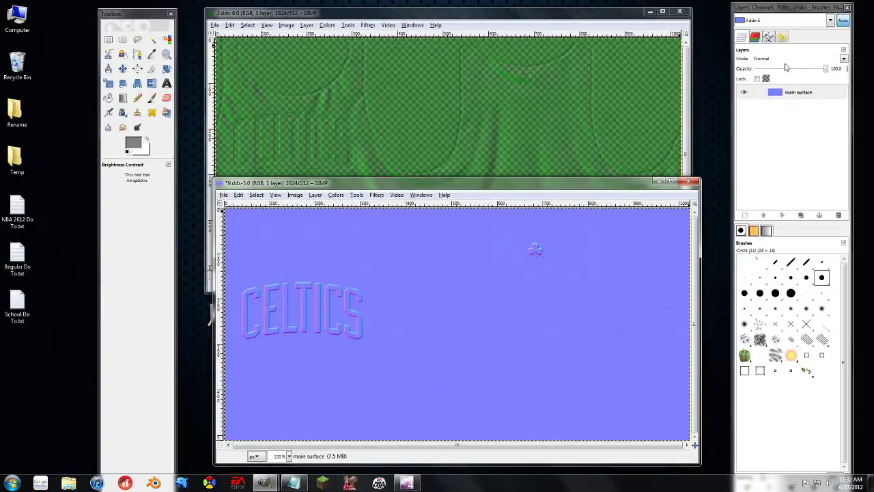
click(755, 36)
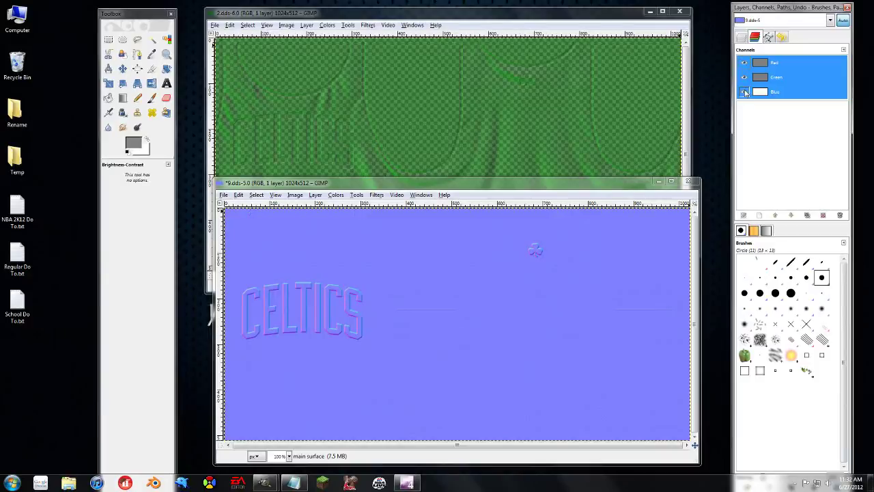
click(745, 91)
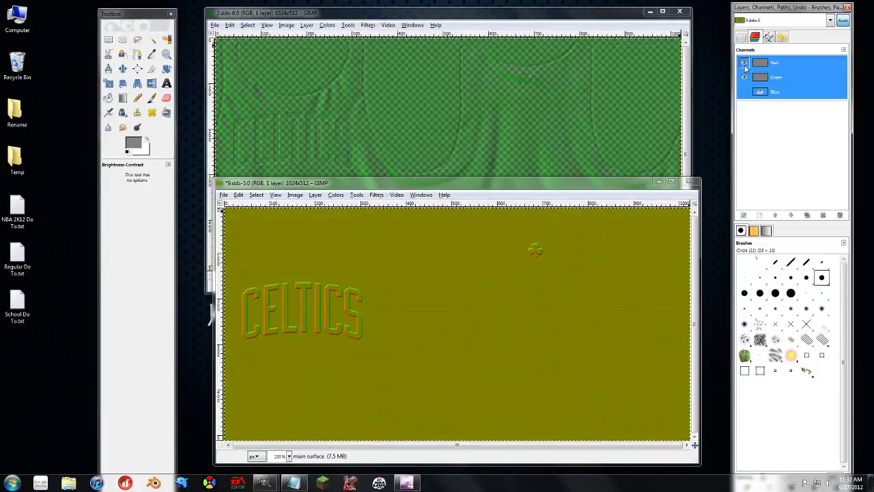
click(744, 63)
click(468, 190)
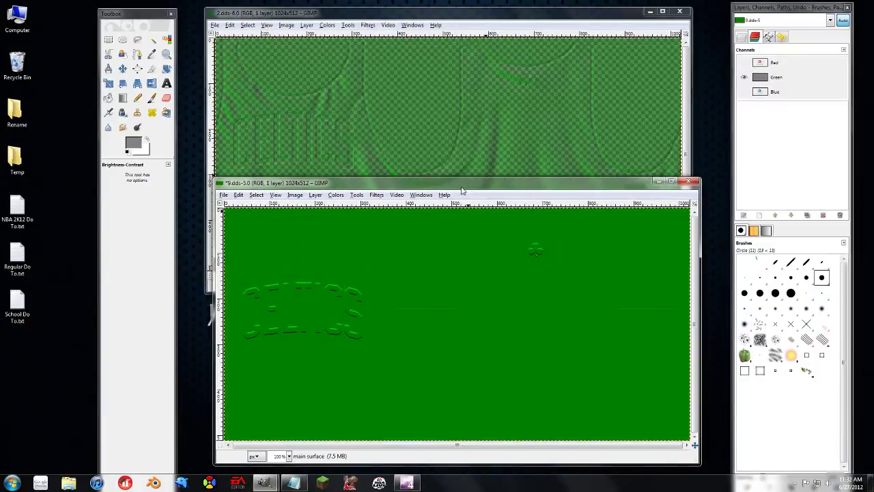
click(336, 196)
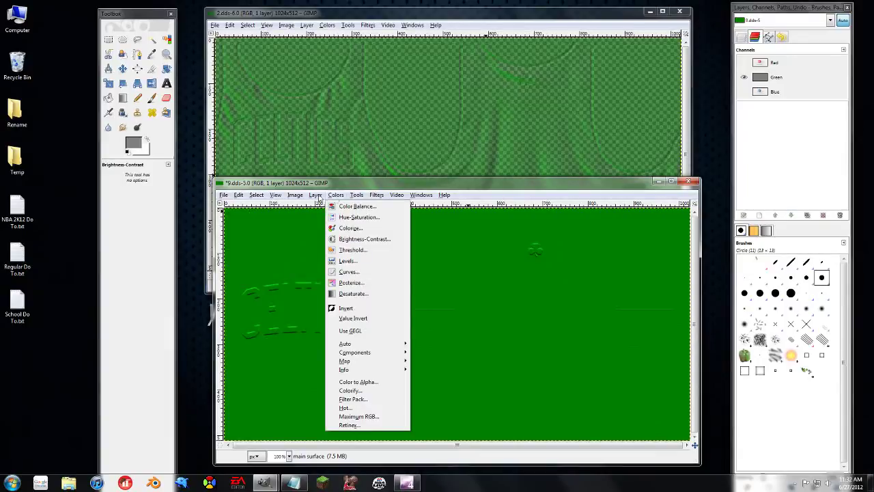
mouse_move(315, 197)
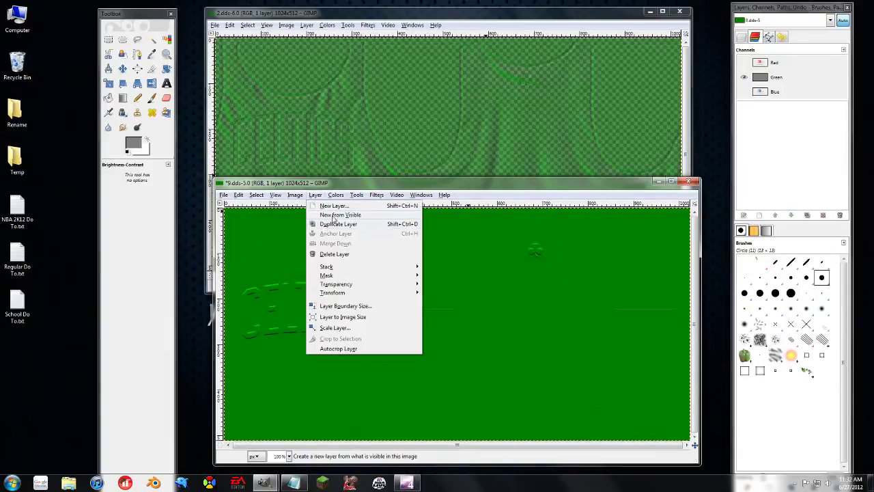
click(334, 216)
Delete the normal map's main surface layer, keeping only the green Visible layer
click(743, 39)
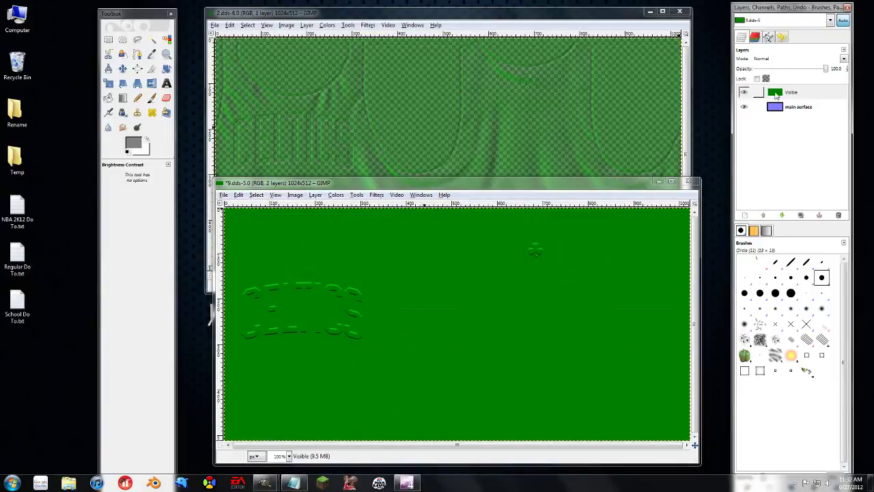
click(793, 109)
click(742, 37)
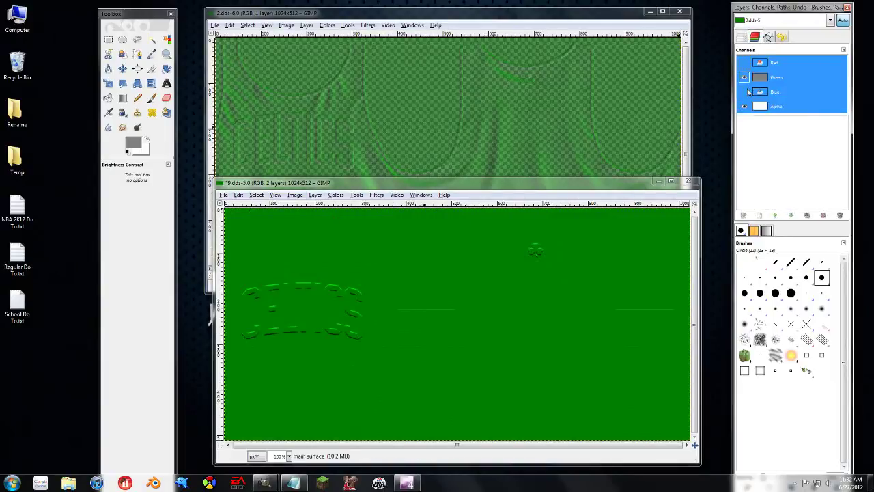
click(742, 36)
click(744, 92)
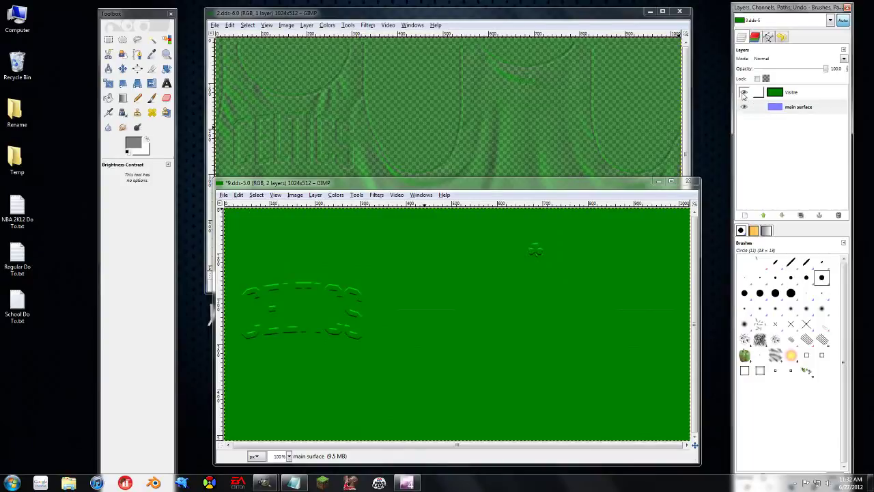
click(744, 91)
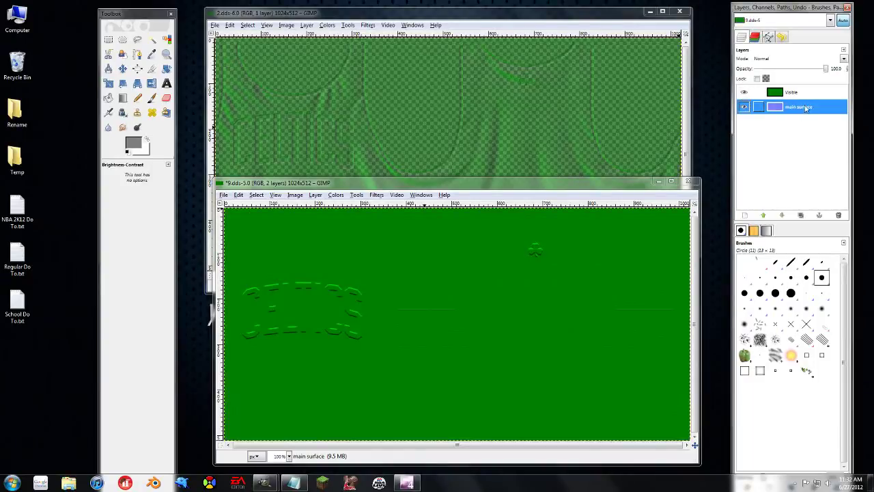
right_click(806, 106)
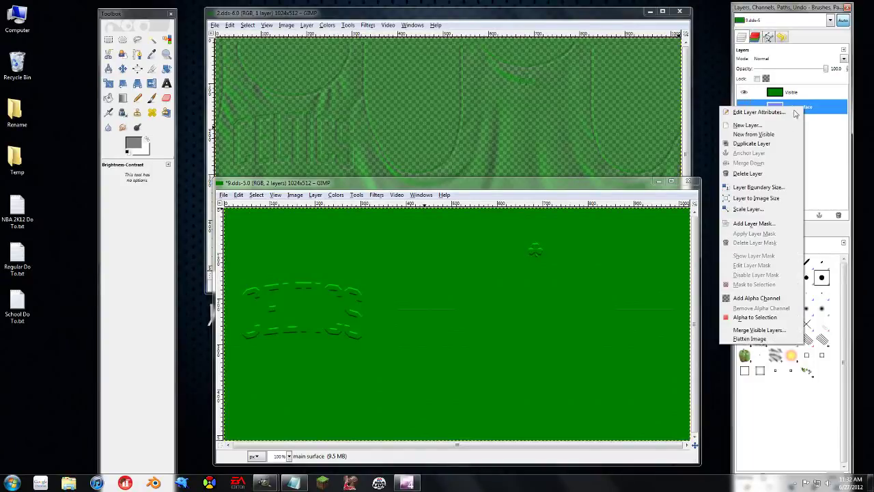
click(752, 173)
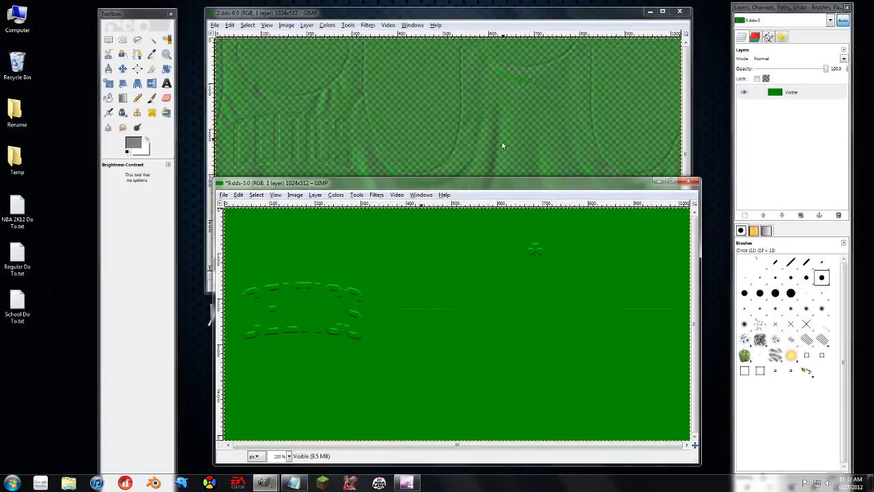
click(476, 17)
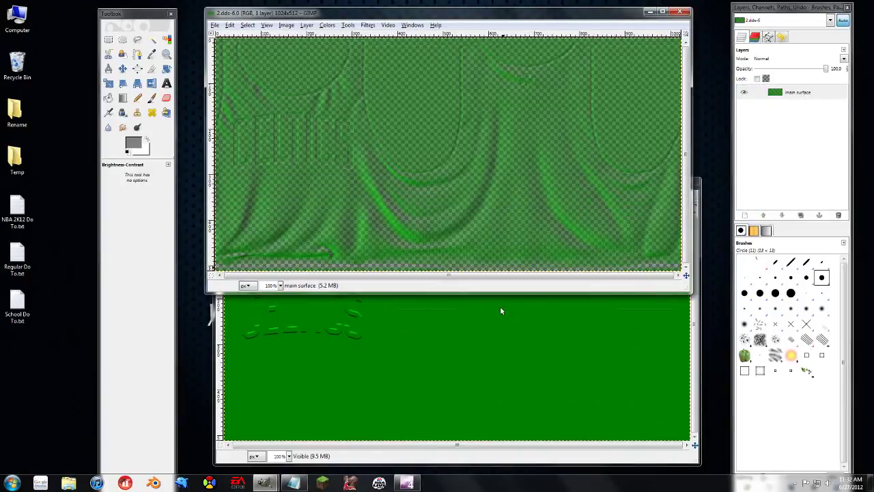
Add a 'Transfer layer's alpha channel' mask to 2.dds's main surface layer, then disable it
click(805, 96)
right_click(806, 95)
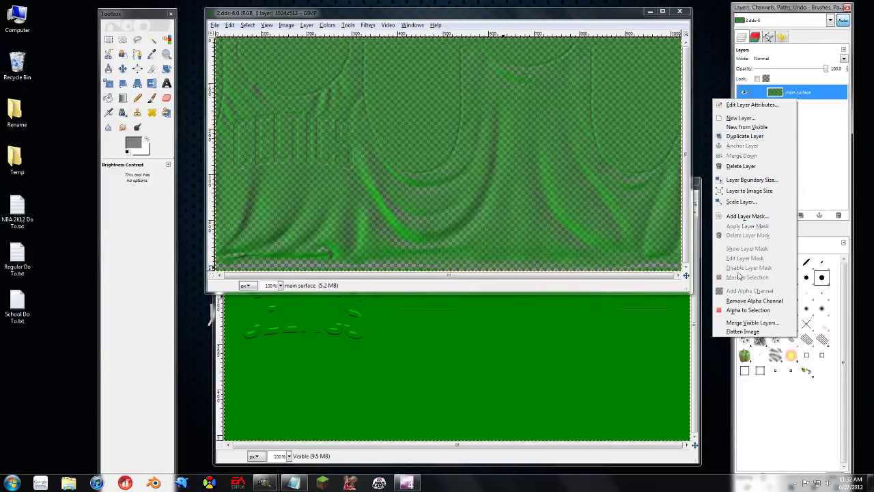
click(748, 216)
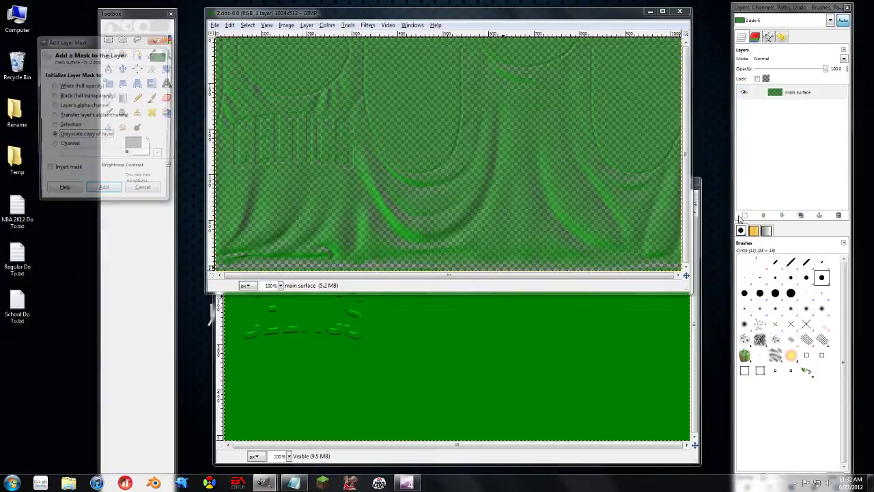
click(78, 107)
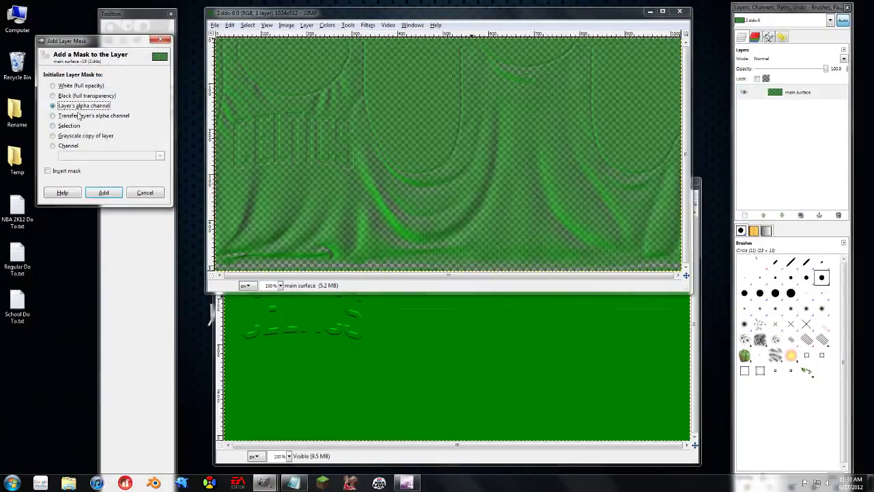
click(80, 115)
click(104, 192)
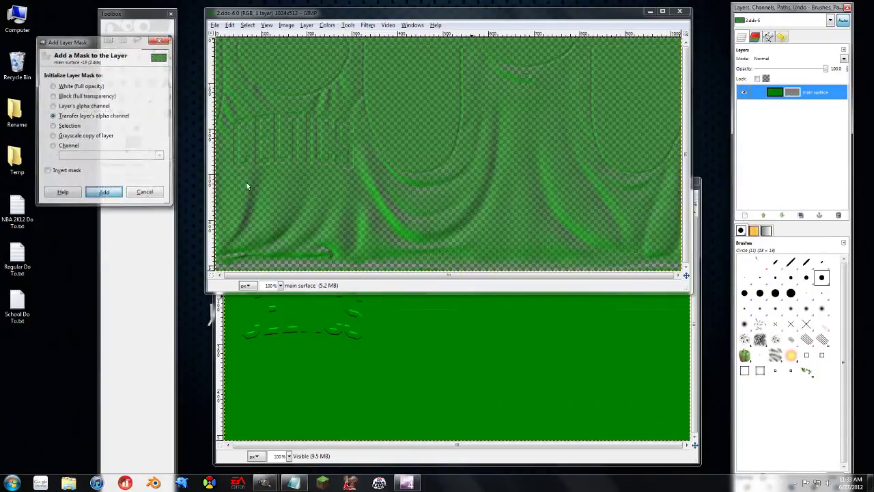
right_click(806, 96)
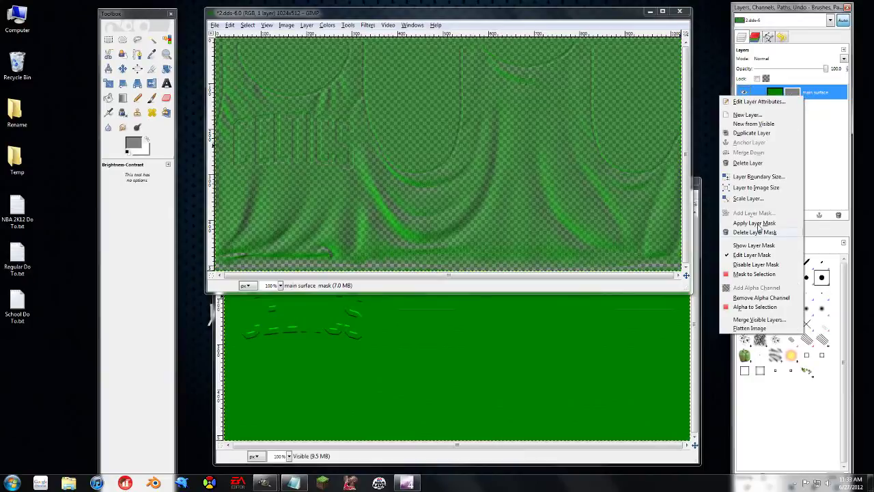
click(756, 266)
right_click(792, 95)
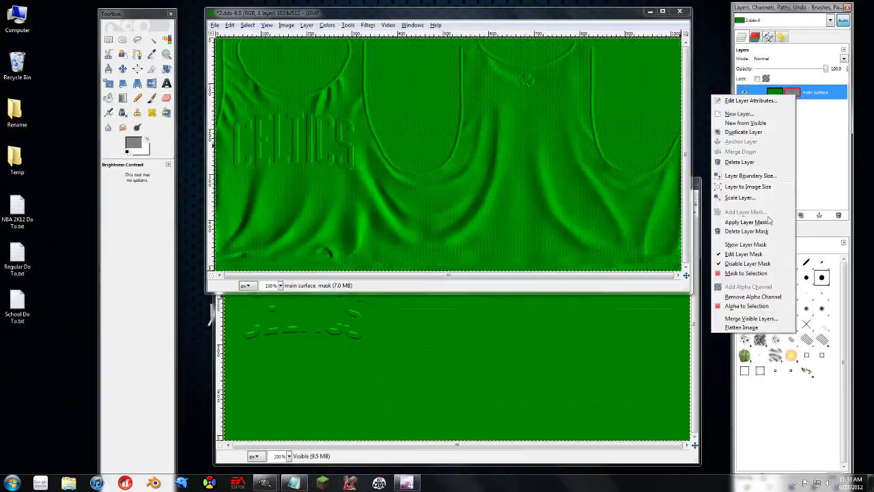
Sample the jersey green from the 2.dds canvas as the foreground colour
click(754, 254)
drag(402, 10, 405, 4)
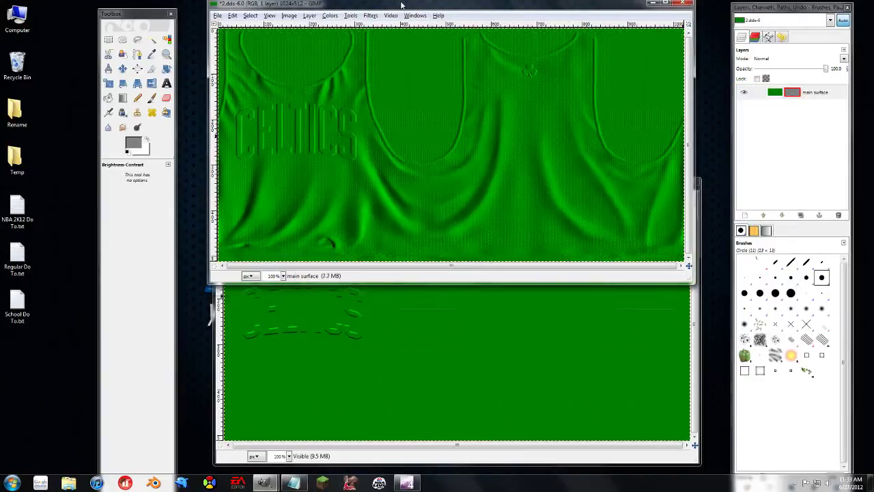
click(151, 55)
click(440, 62)
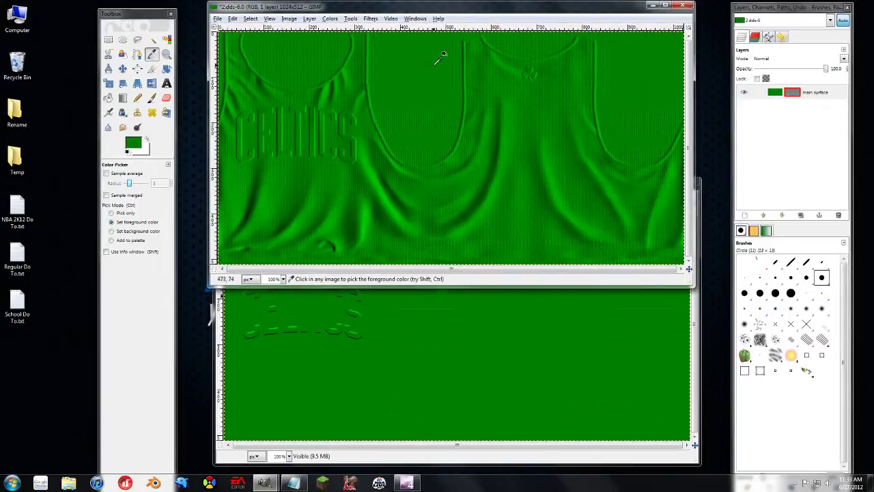
click(137, 98)
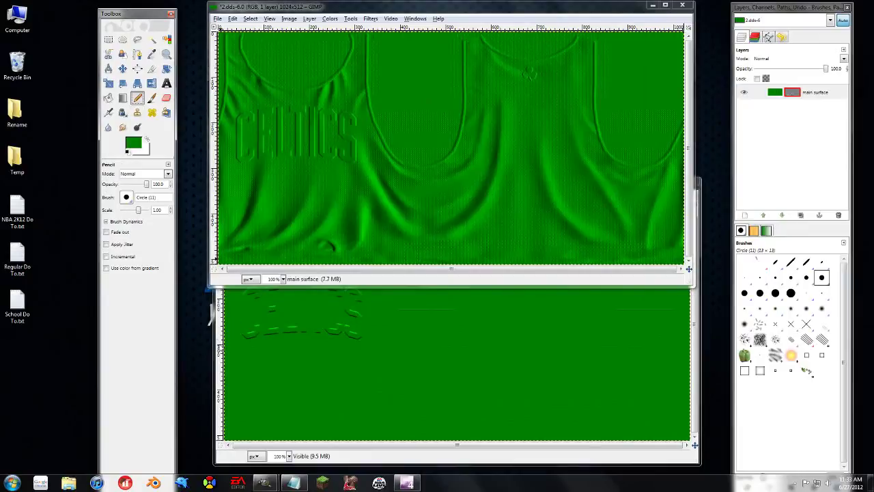
Bring 9.dds to the front and zoom in on its canvas, then return to 100%
click(425, 258)
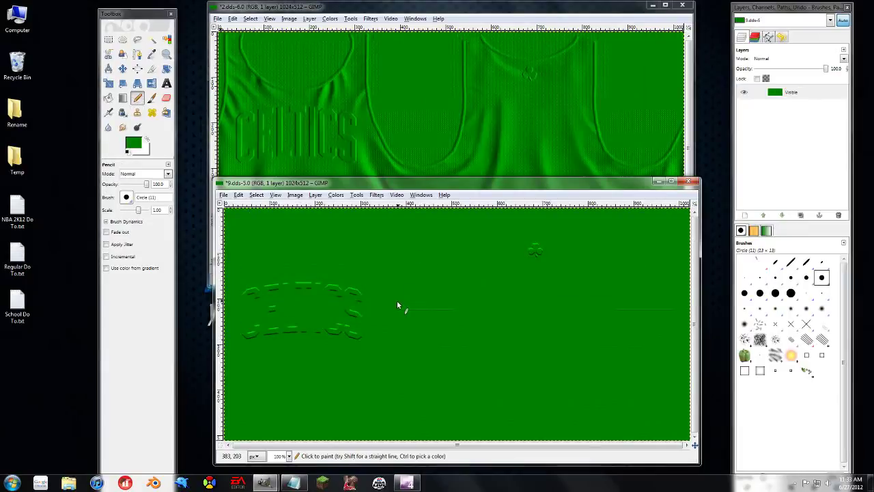
click(166, 54)
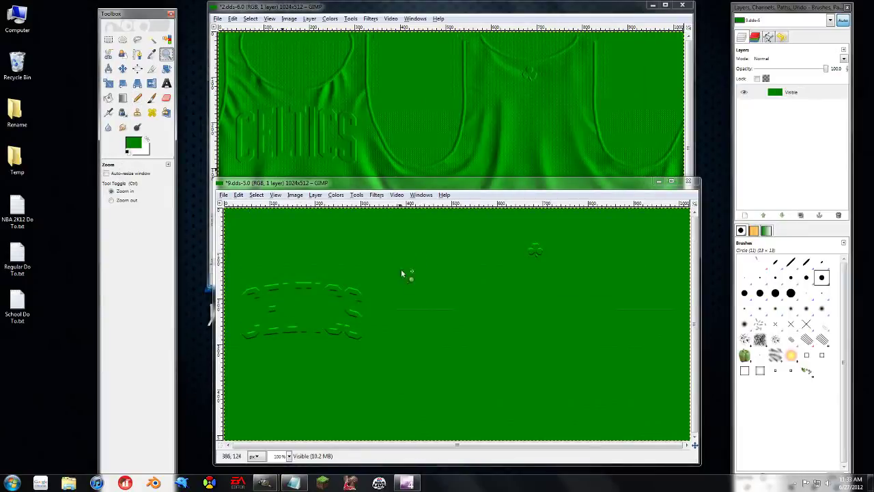
drag(404, 273, 466, 229)
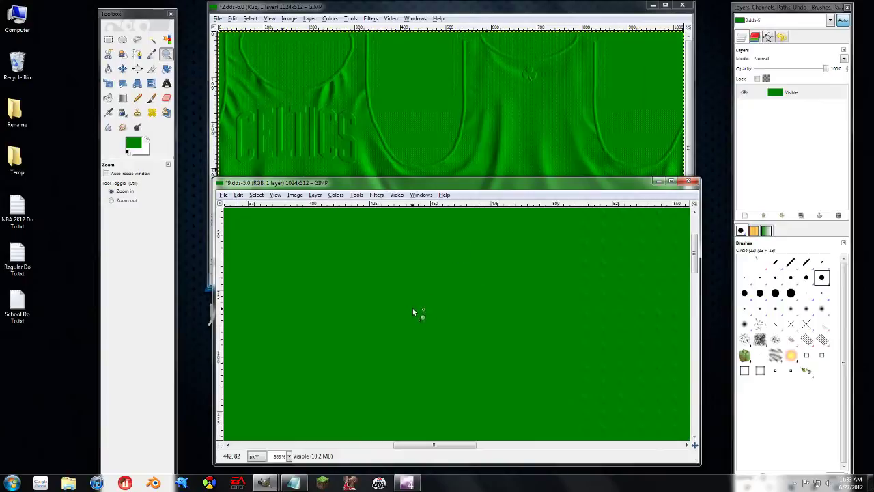
key(1)
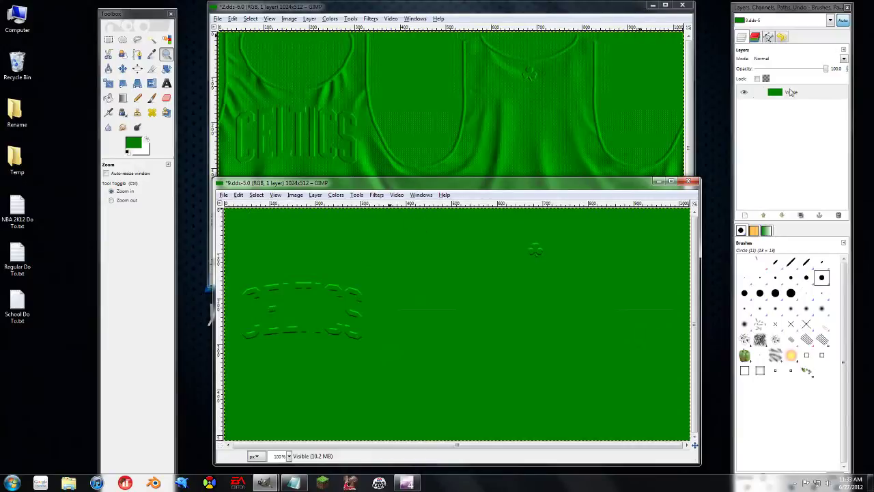
Show and edit 2.dds's layer mask, sampling its grey as the foreground colour
click(608, 13)
right_click(810, 101)
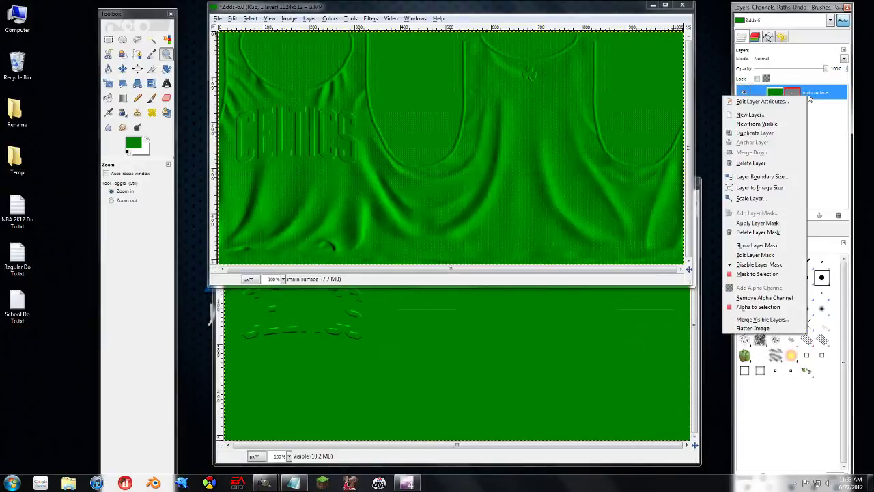
click(746, 252)
right_click(806, 94)
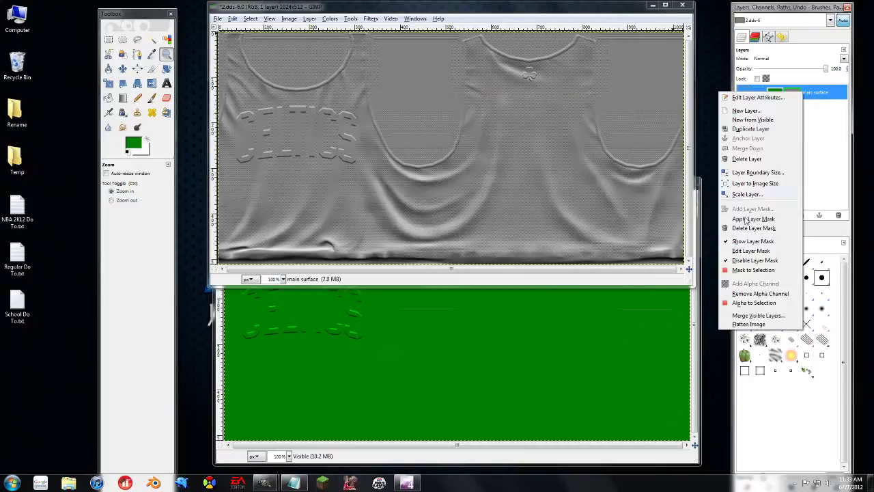
click(751, 250)
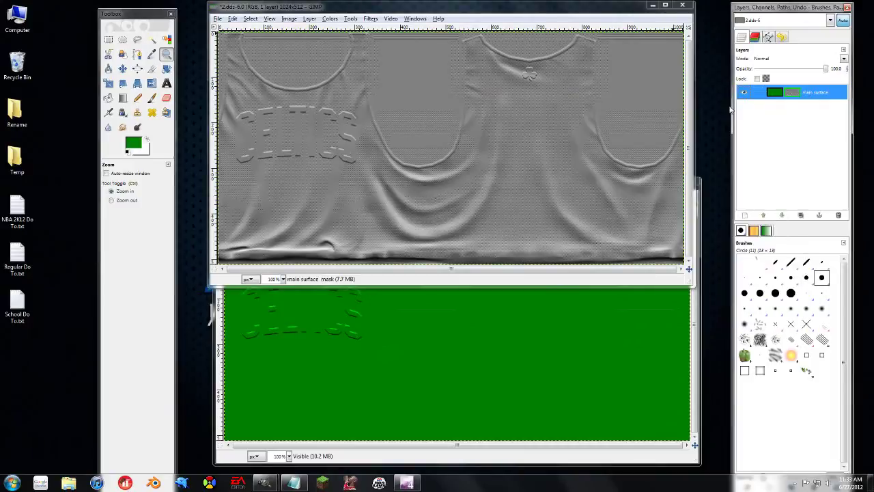
click(152, 54)
click(423, 61)
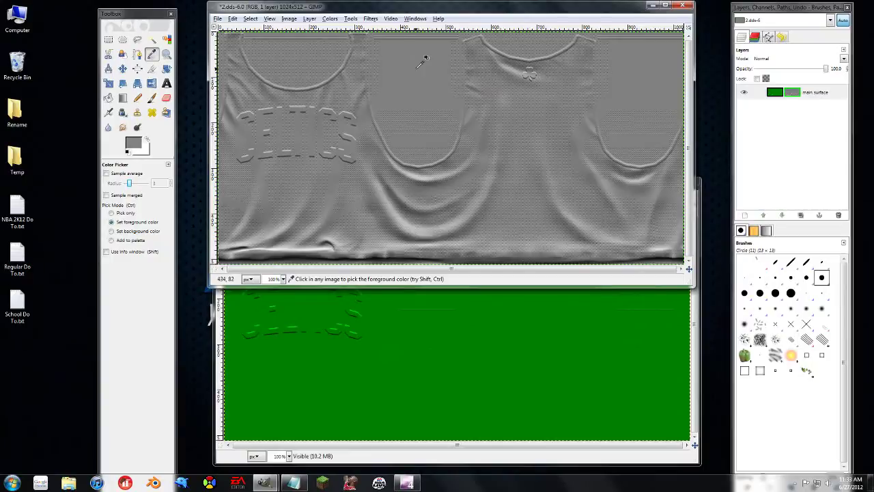
click(699, 385)
Add a 'Grayscale copy of layer' mask to 9.dds's Visible layer and show it on the canvas
right_click(805, 96)
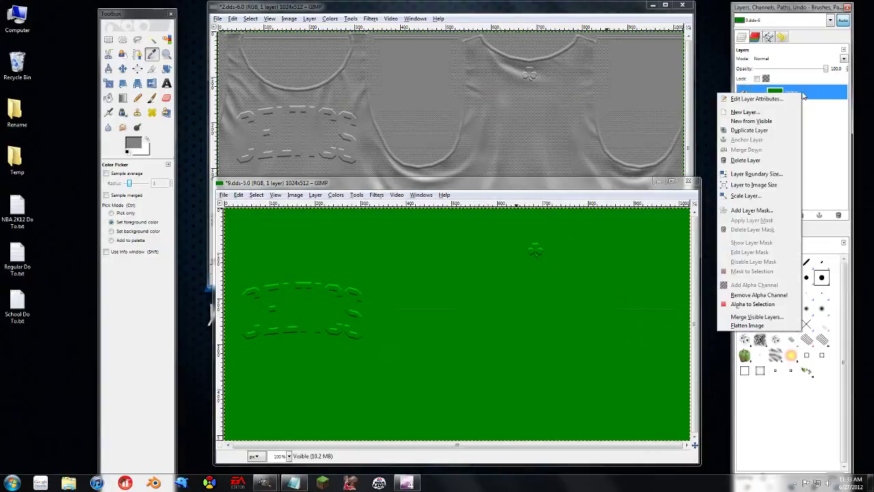
click(752, 211)
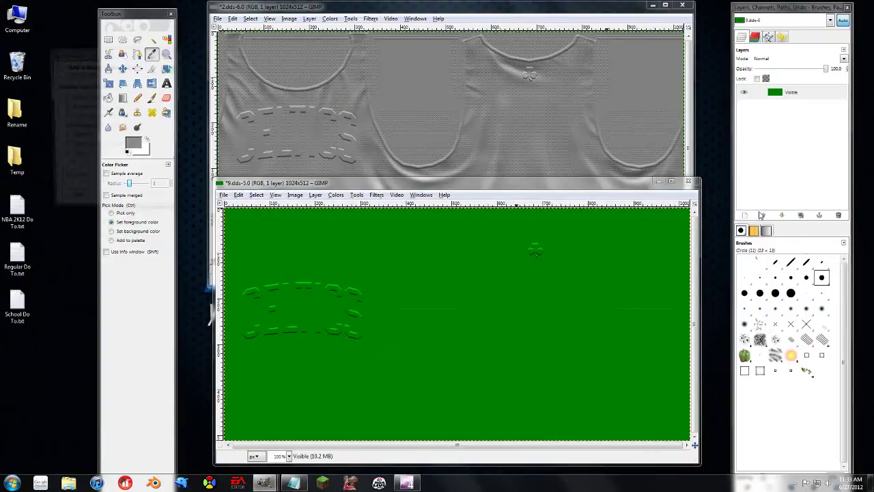
click(80, 149)
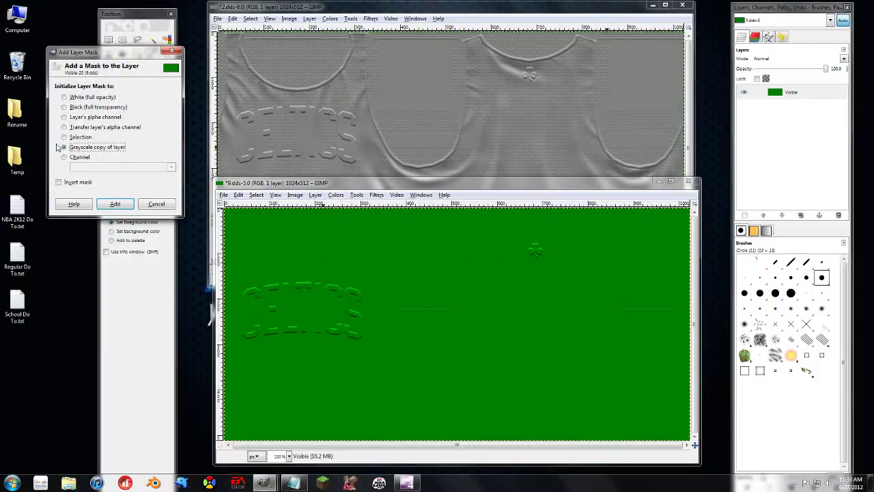
click(115, 204)
right_click(759, 93)
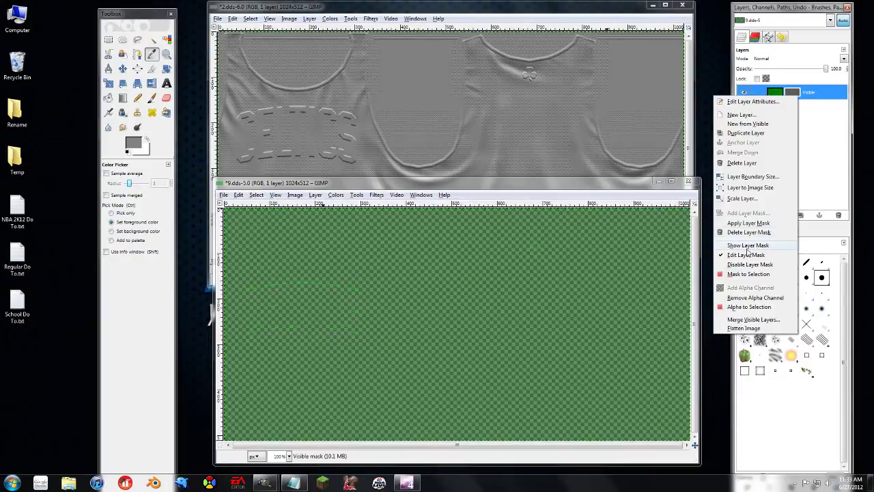
click(748, 246)
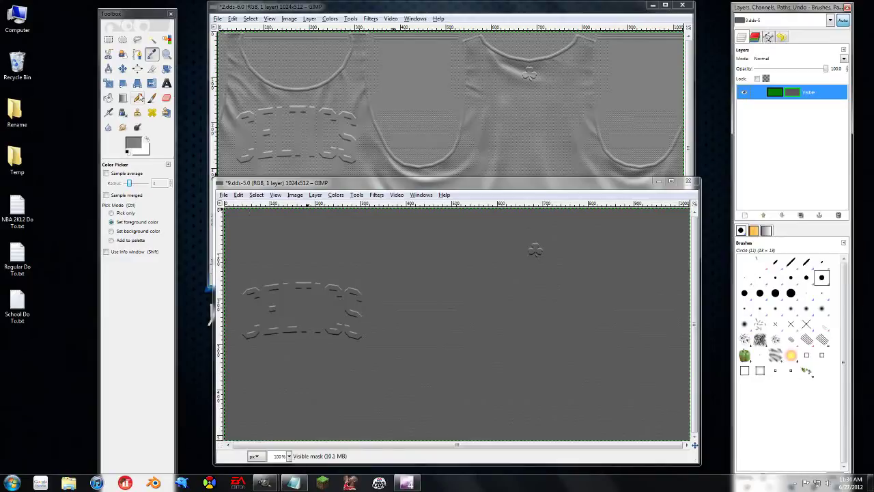
Paint a test grey dot on the mask with the Pencil, inspect it zoomed in, then undo it
click(137, 97)
click(429, 245)
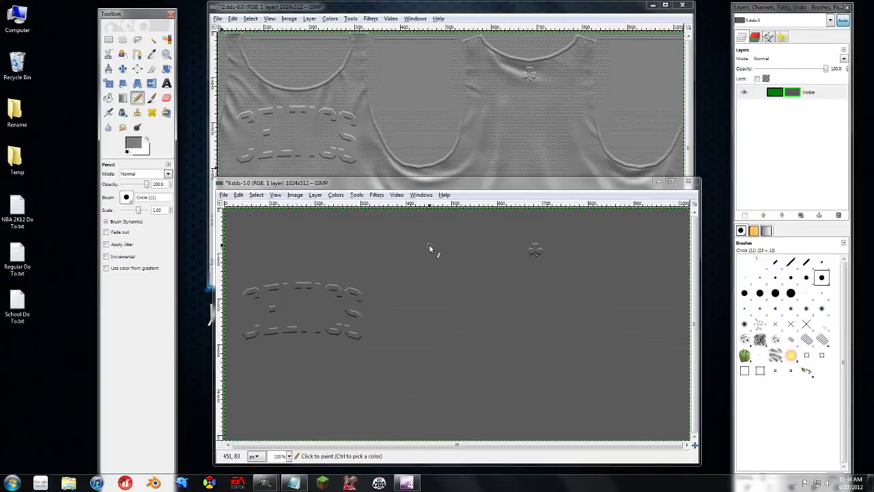
click(166, 55)
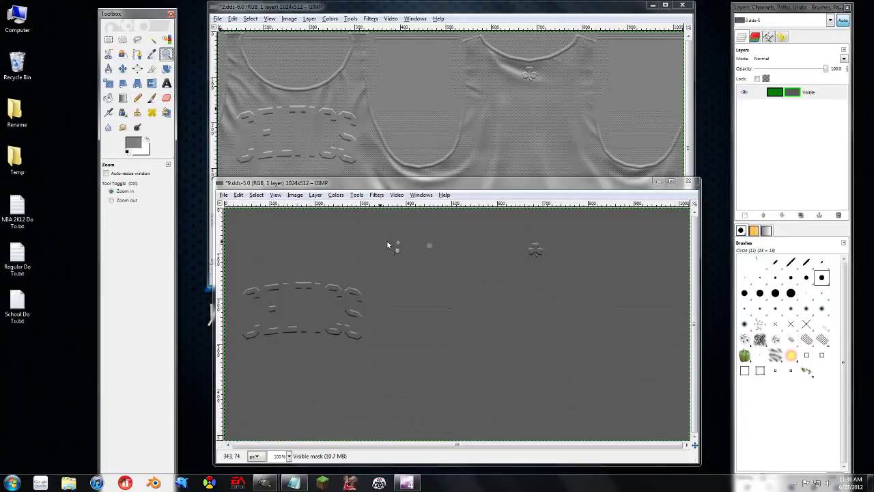
drag(416, 251, 441, 235)
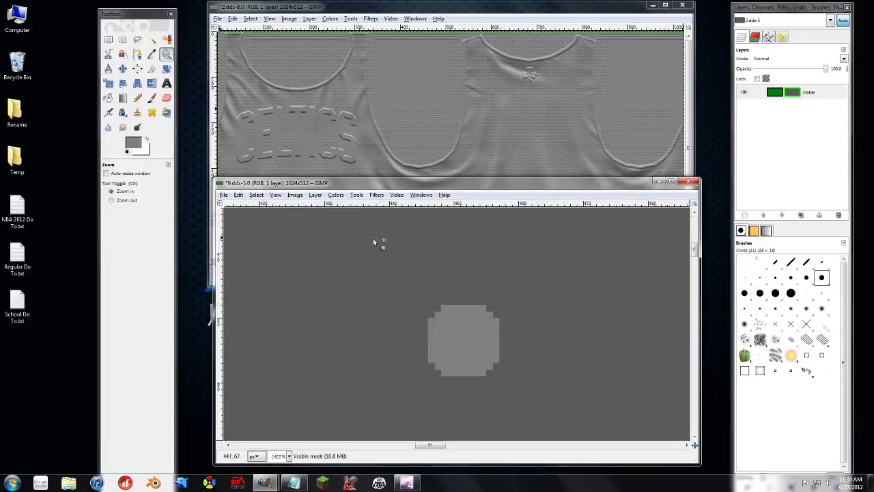
click(334, 195)
click(332, 196)
key(ctrl+z)
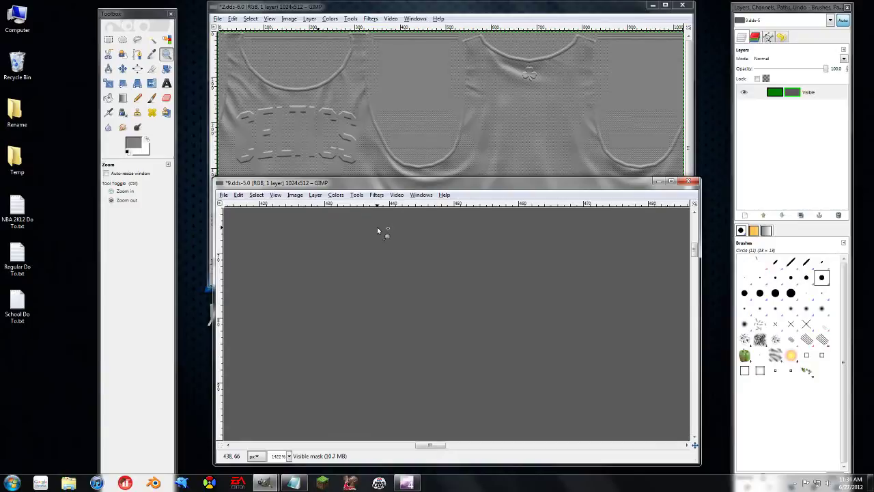
Add a transparent new layer and paint a grey reference dab on it
click(745, 215)
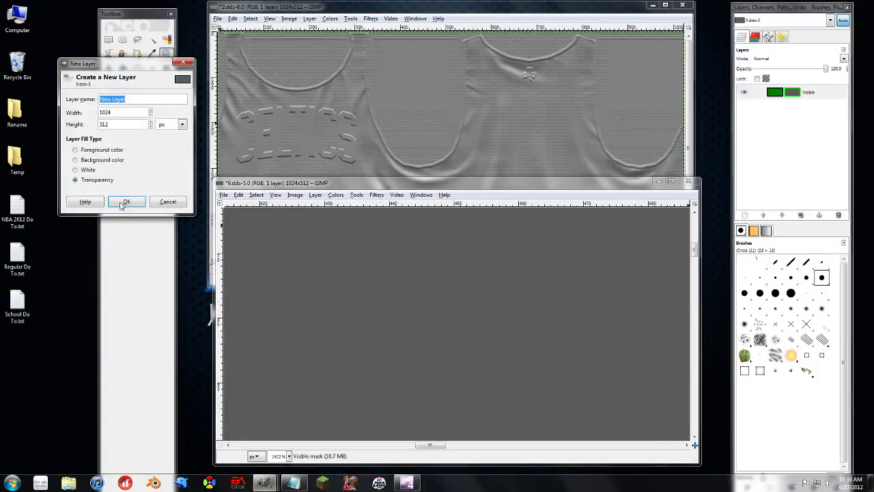
click(123, 203)
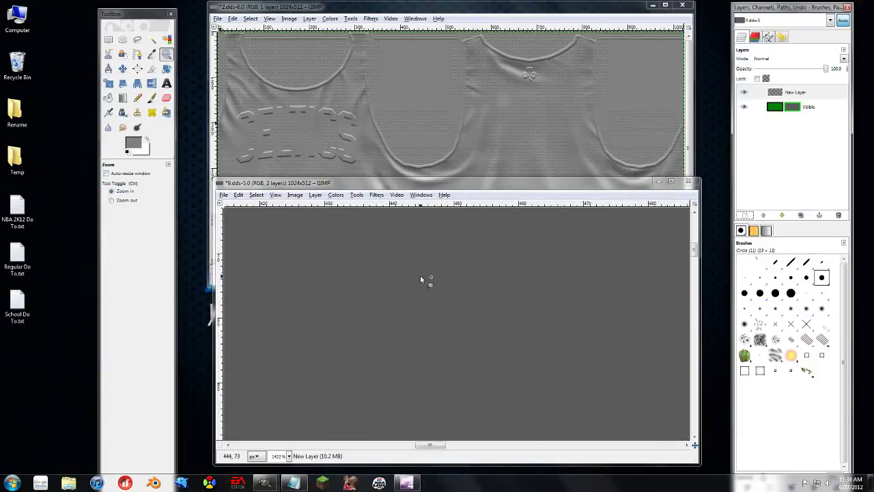
key(n)
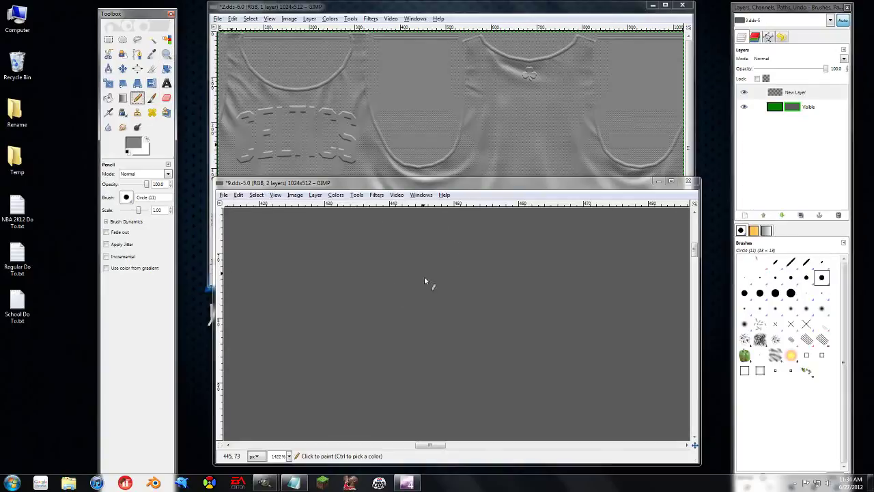
click(425, 280)
Set Brightness-Contrast brightness to 58 on the Visible layer's mask to match the dab
click(813, 108)
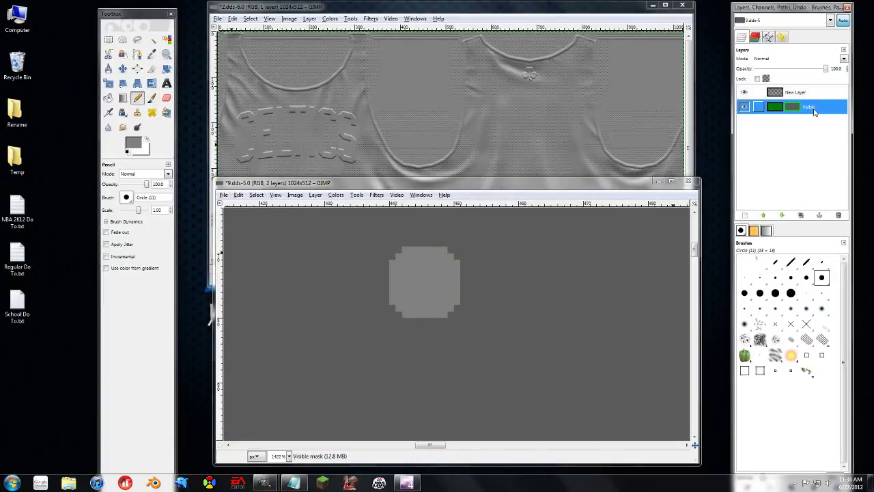
click(336, 195)
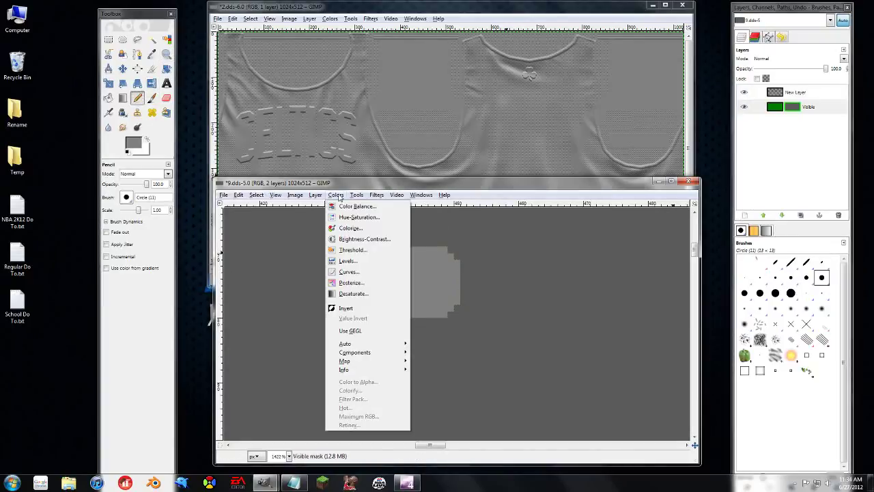
click(350, 239)
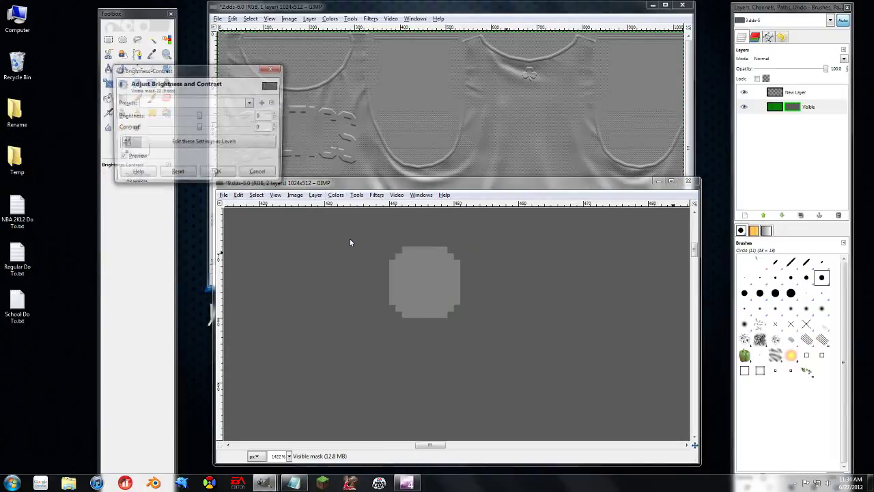
drag(199, 120, 223, 119)
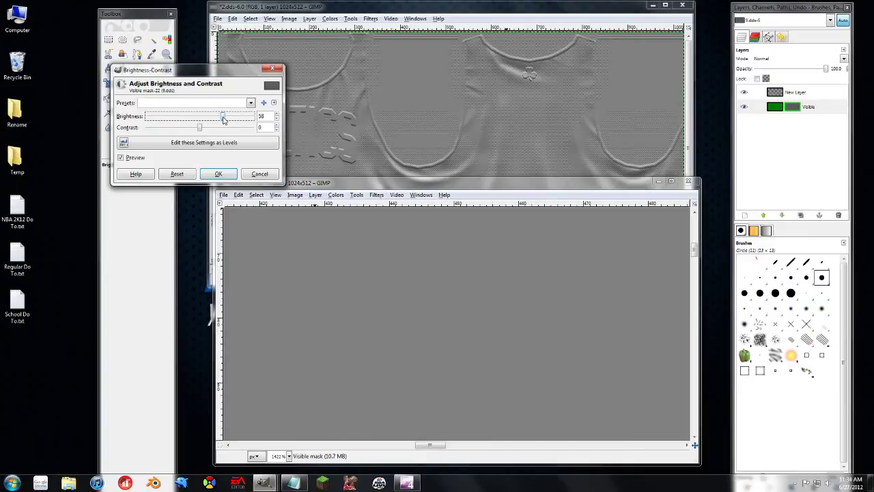
click(219, 174)
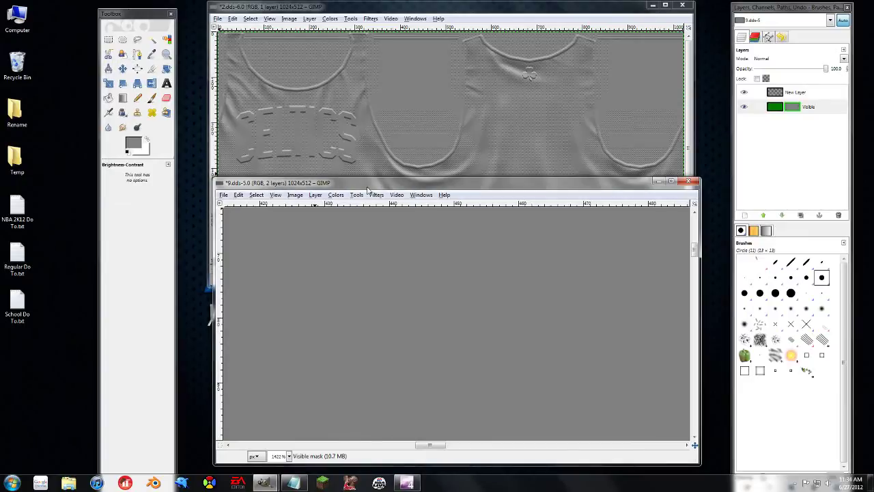
key(1)
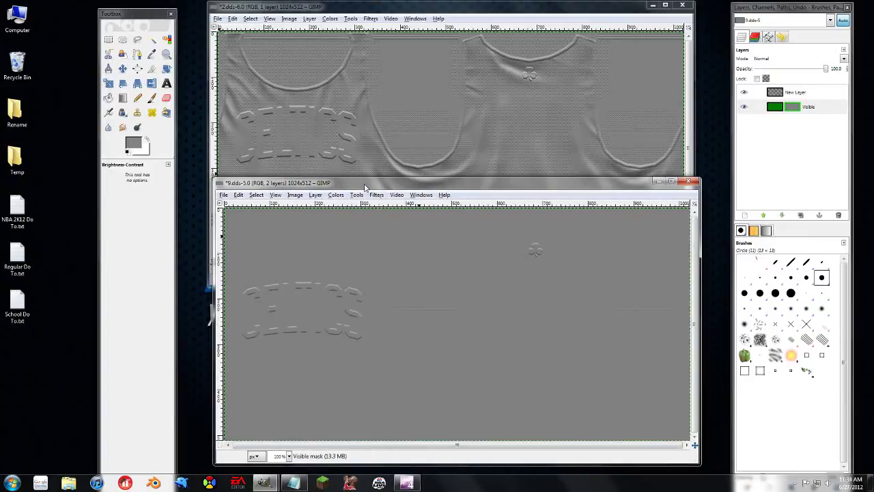
Apply the Visible layer's mask in 9.dds and delete the temporary New Layer
right_click(811, 108)
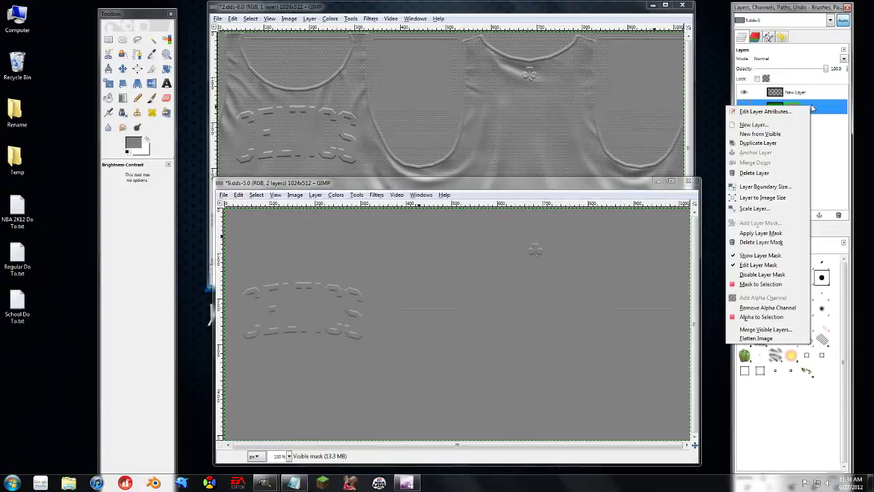
click(769, 233)
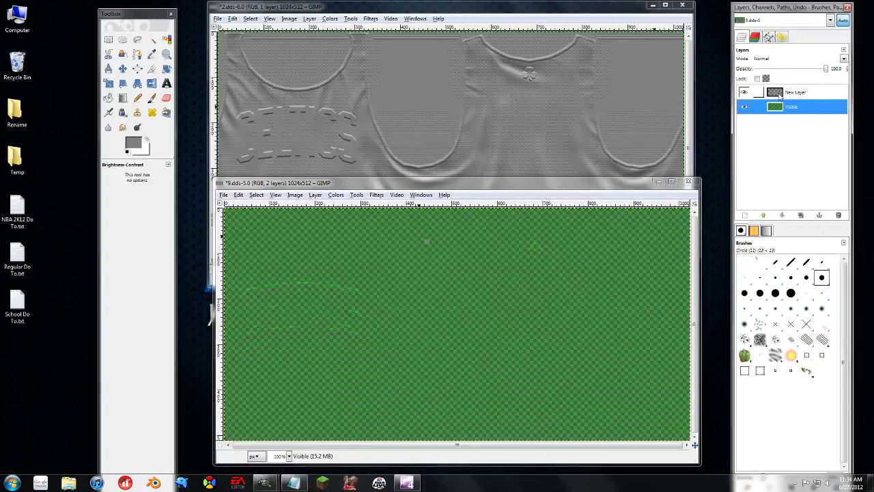
right_click(799, 96)
click(825, 96)
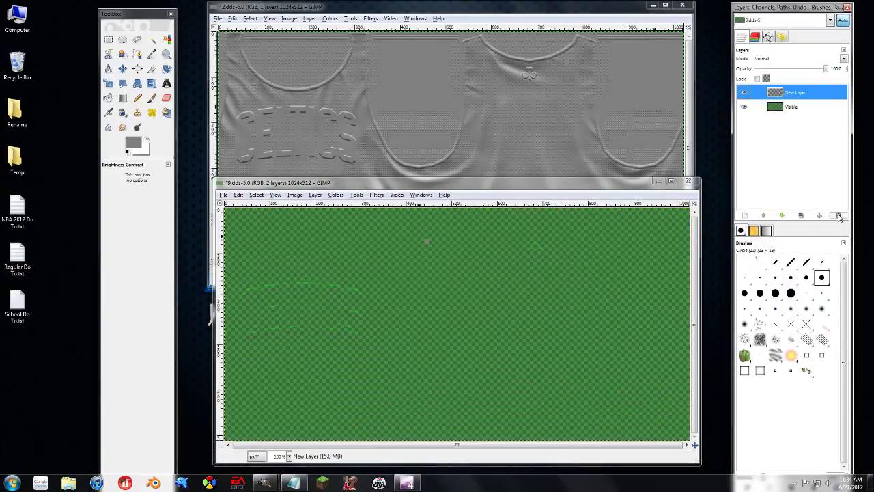
Apply the main surface layer mask in 2.dds and rearrange the two image windows
click(839, 215)
click(688, 36)
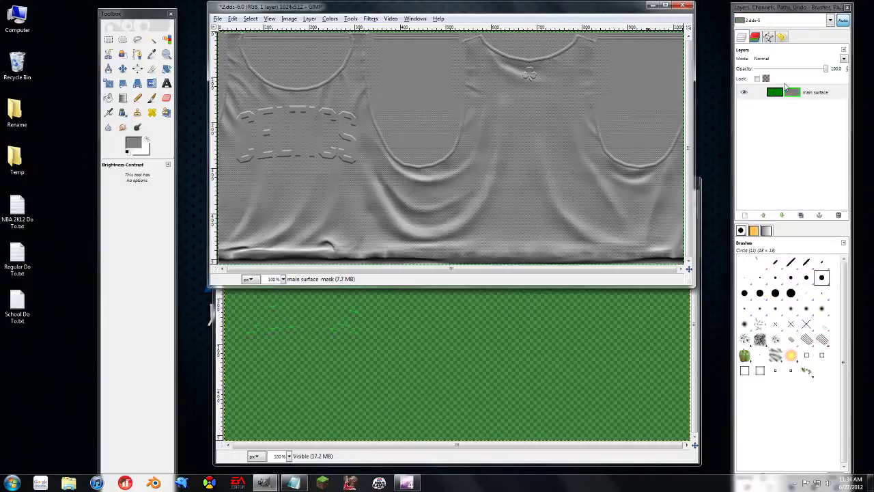
right_click(817, 101)
click(762, 222)
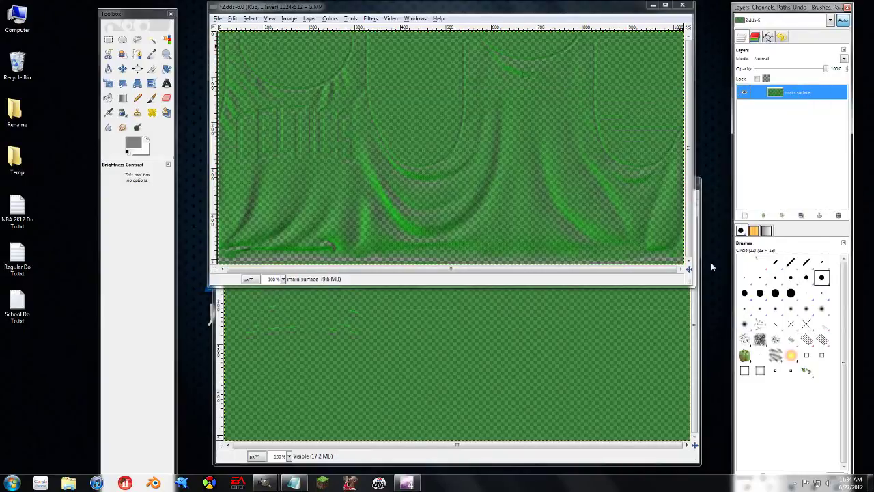
click(577, 293)
drag(577, 179, 569, 217)
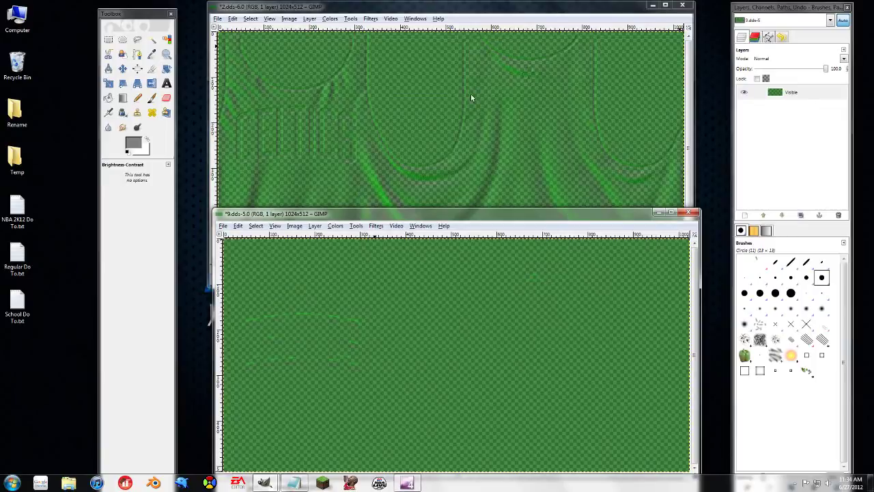
click(408, 8)
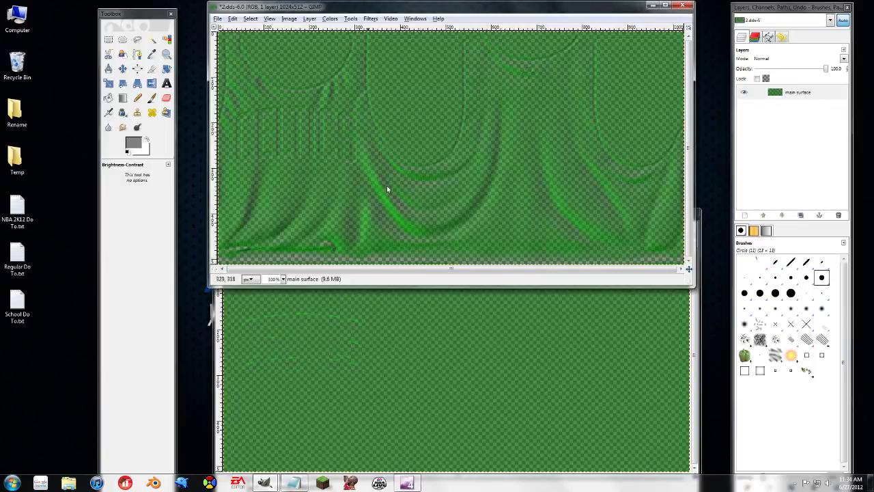
click(441, 327)
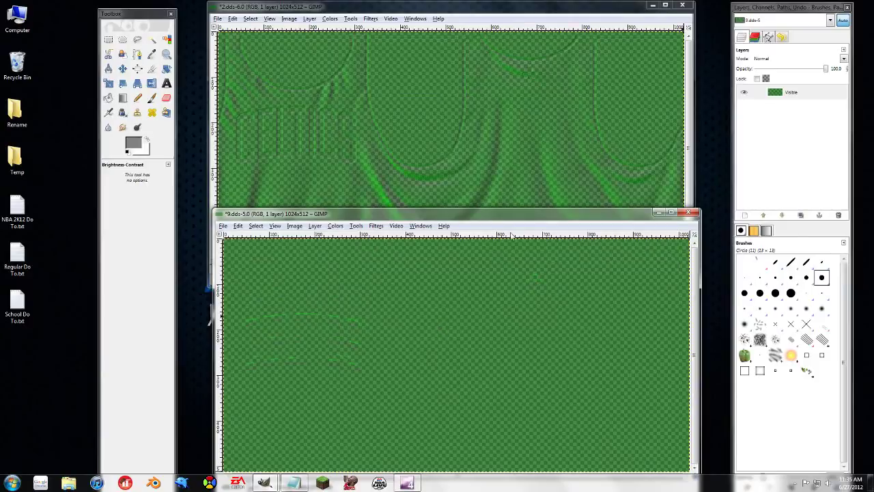
Save 9.dds over the existing file as BC3 / DXT5 with generated mipmaps
click(224, 226)
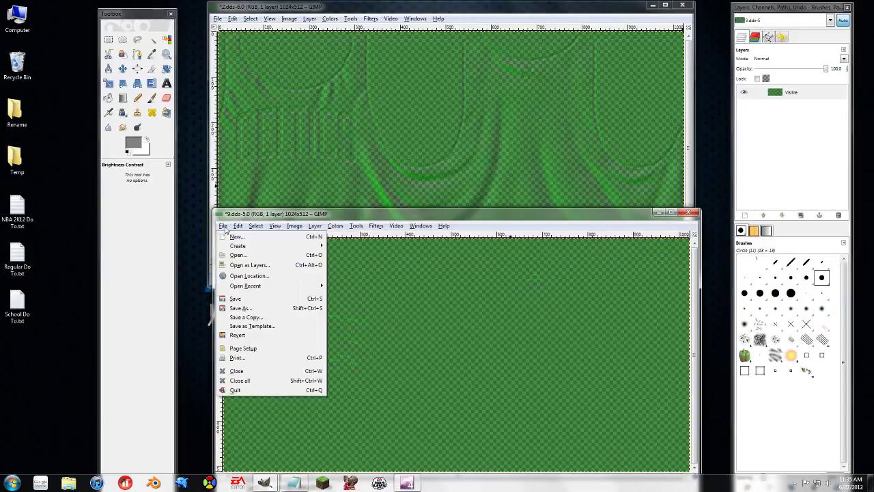
click(234, 308)
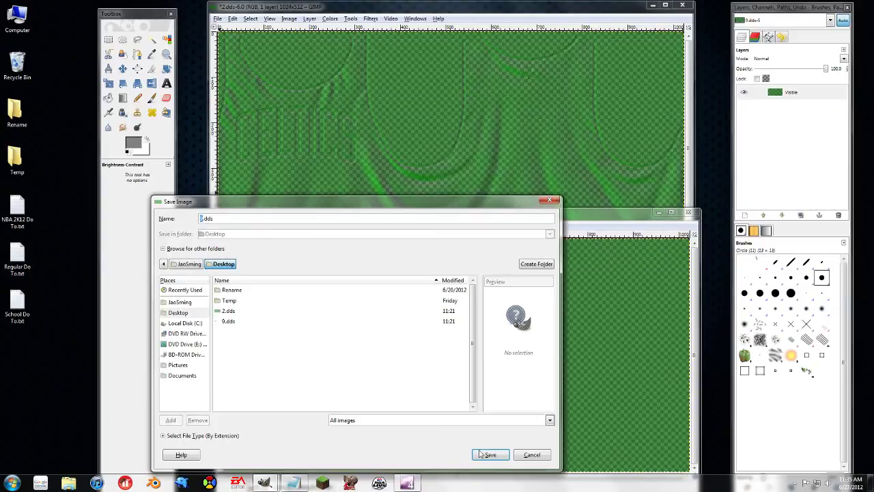
click(482, 454)
click(419, 370)
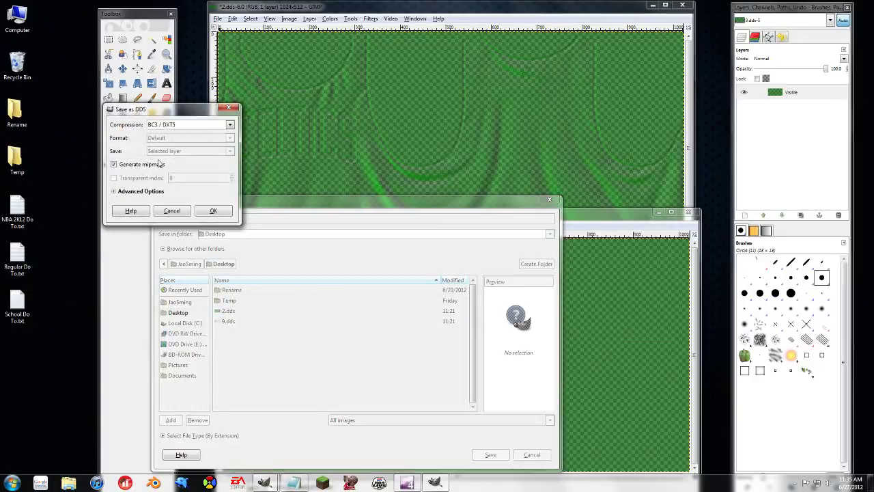
click(208, 210)
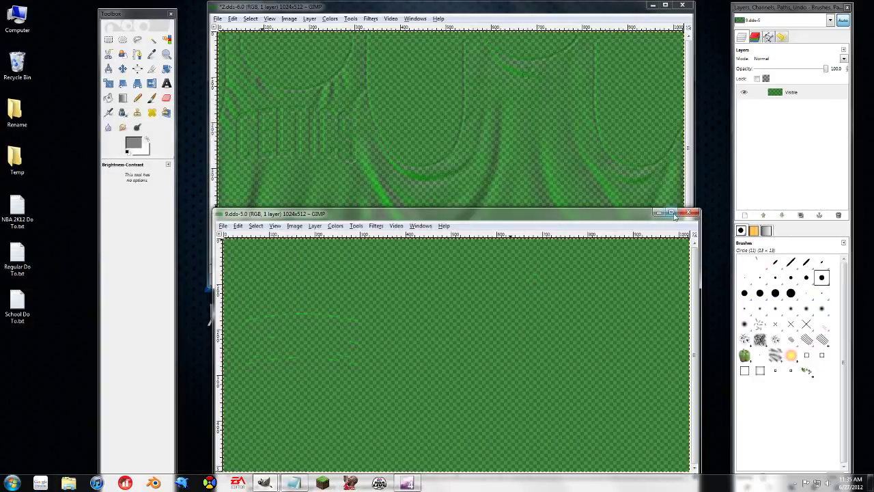
Close the 9.dds and 2.dds images, discarding the unsaved changes to 2.dds
click(692, 213)
click(682, 5)
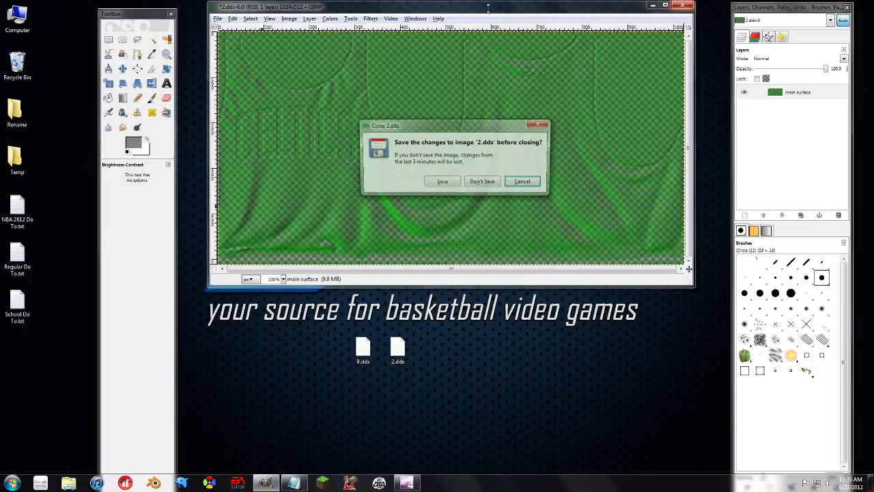
click(481, 182)
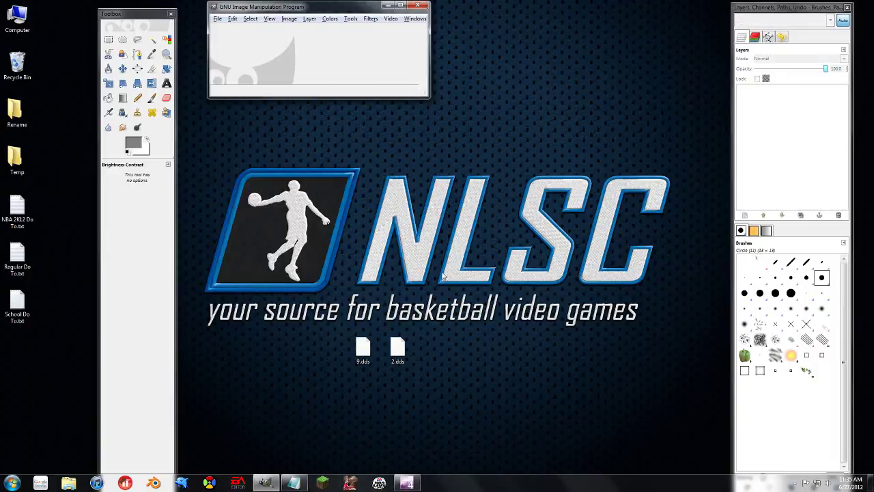